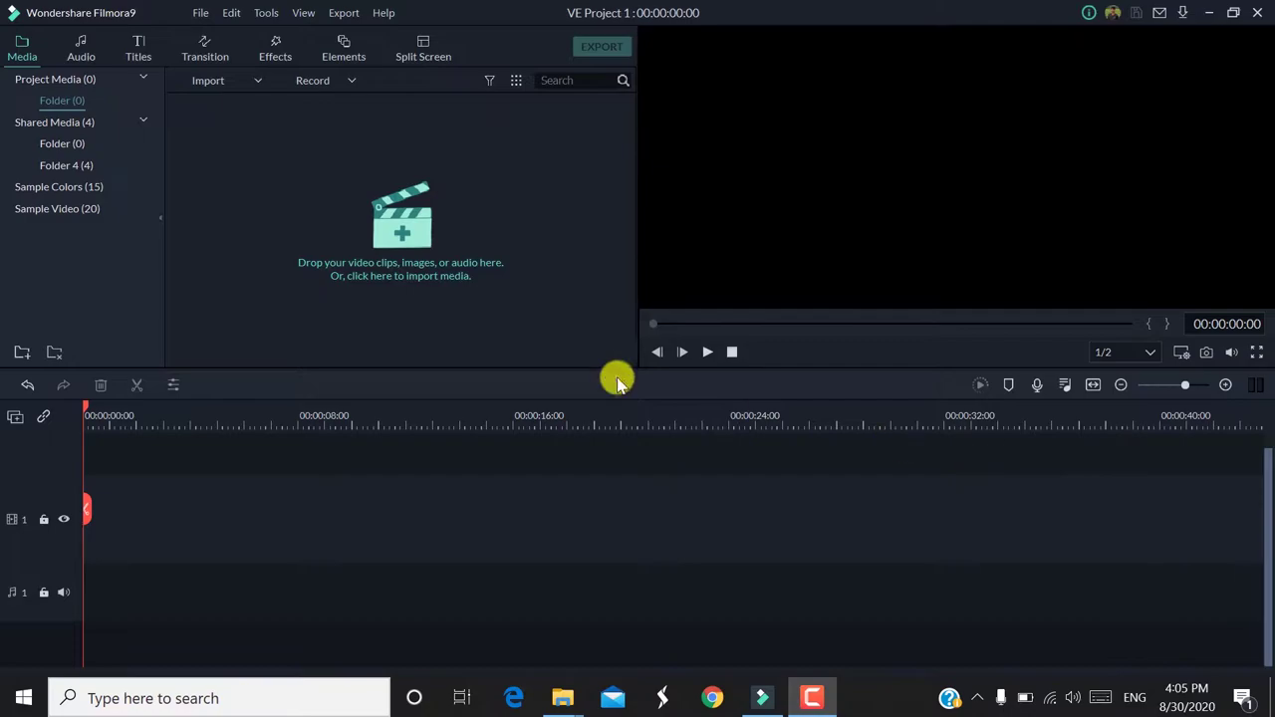
- Import all the media files from the tutorial folder on the Desktop into the project's media library
click(455, 267)
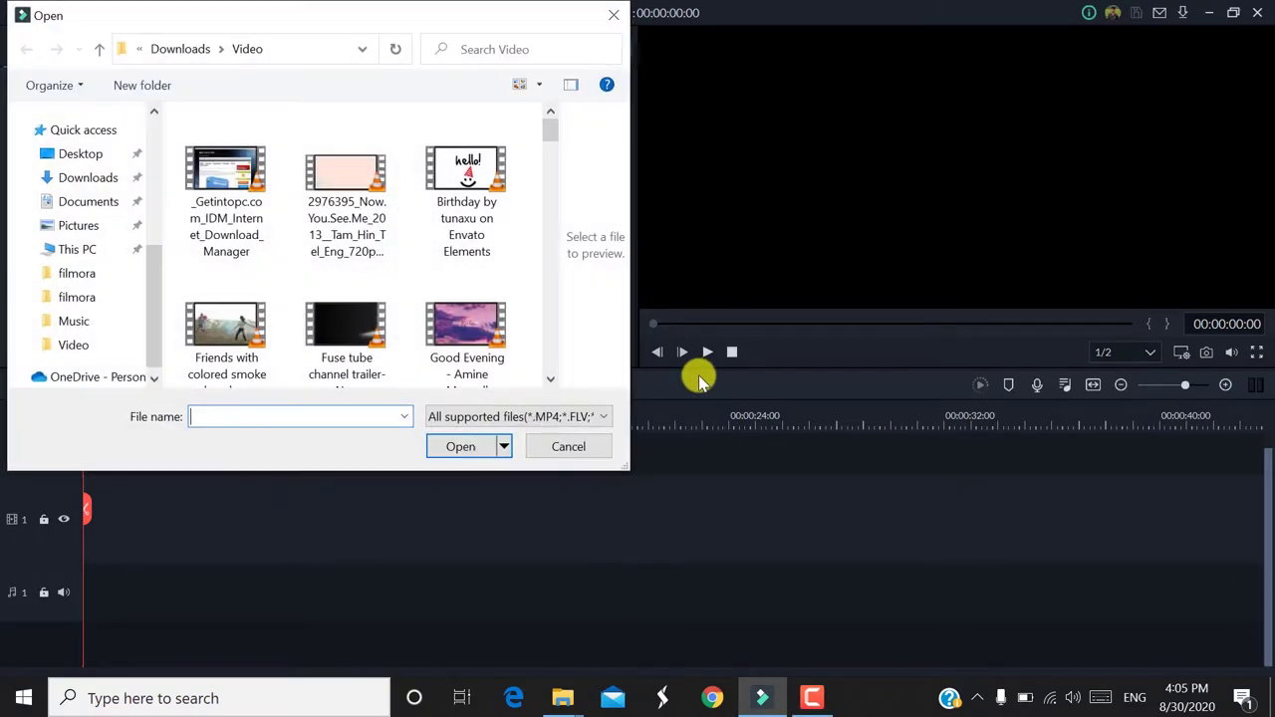
click(582, 447)
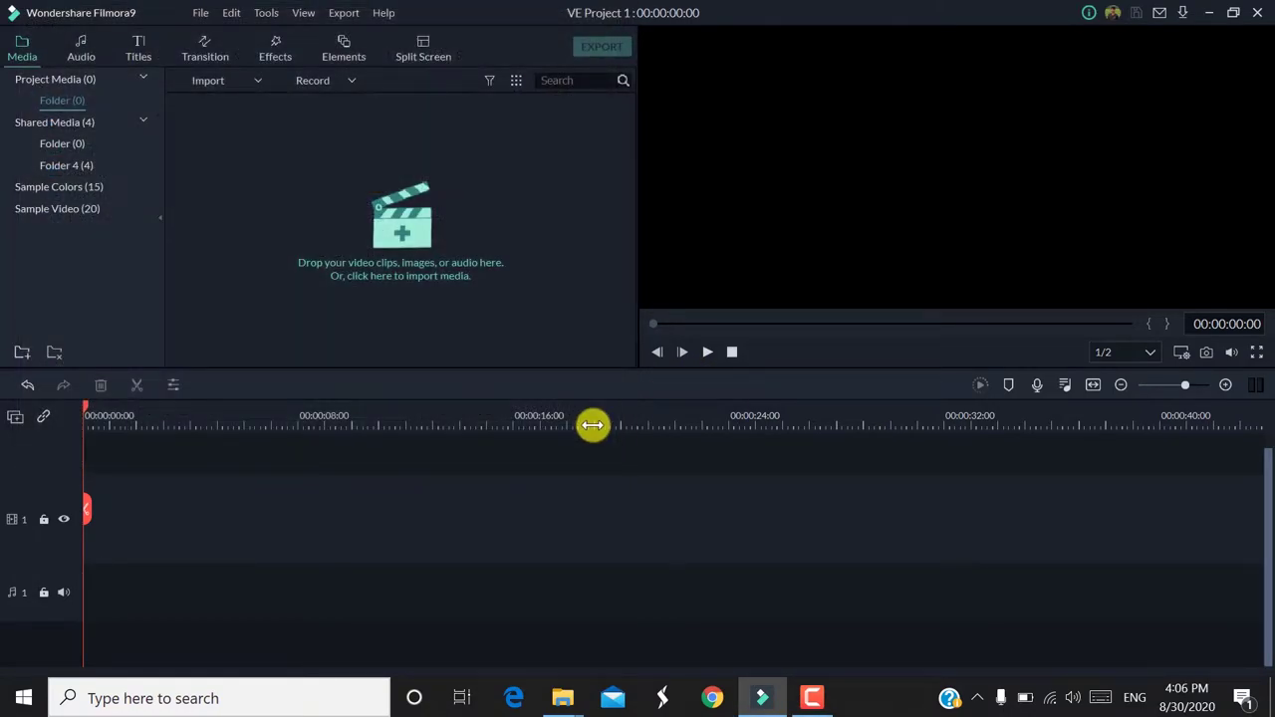
key(ctrl+i)
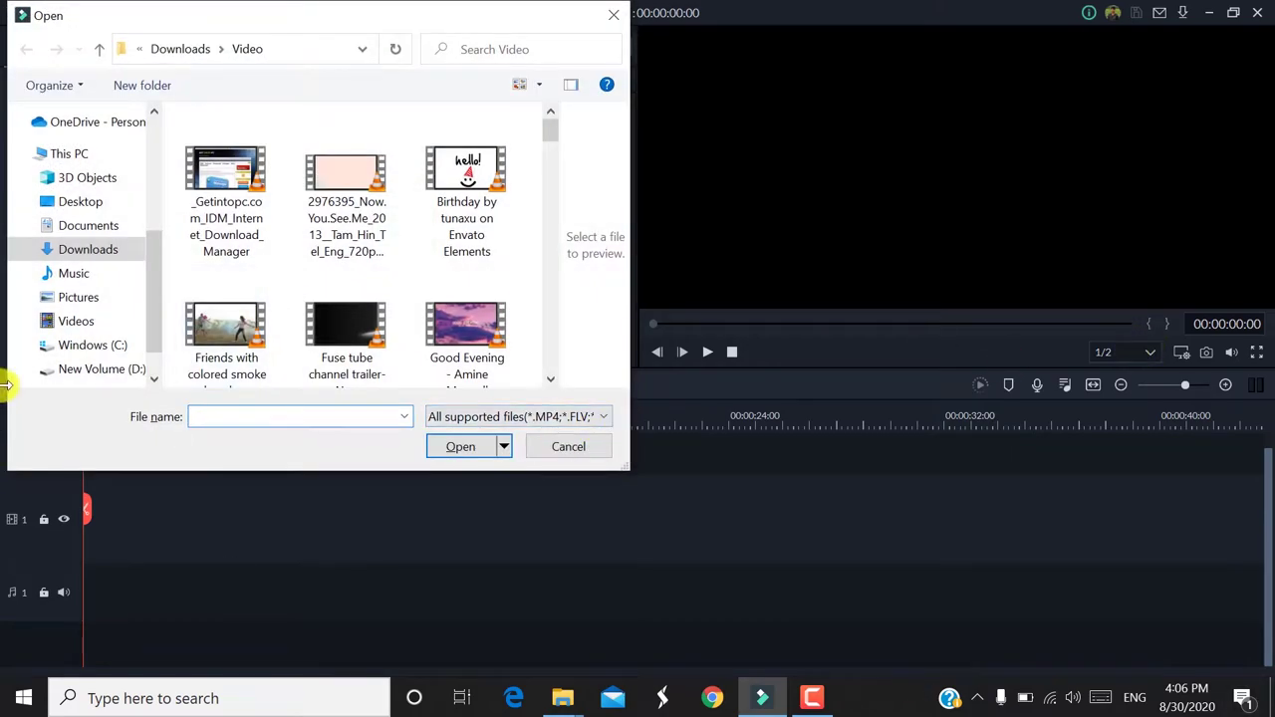
click(78, 201)
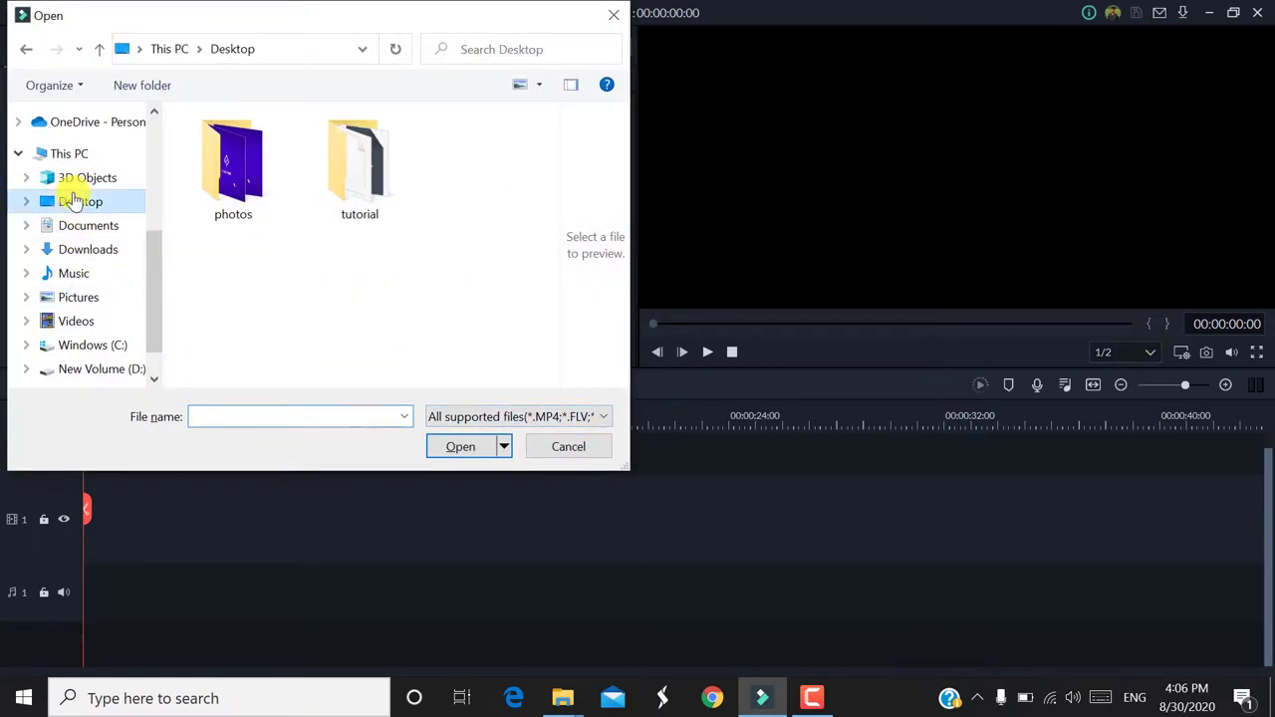
double_click(360, 178)
drag(427, 339, 339, 137)
click(456, 446)
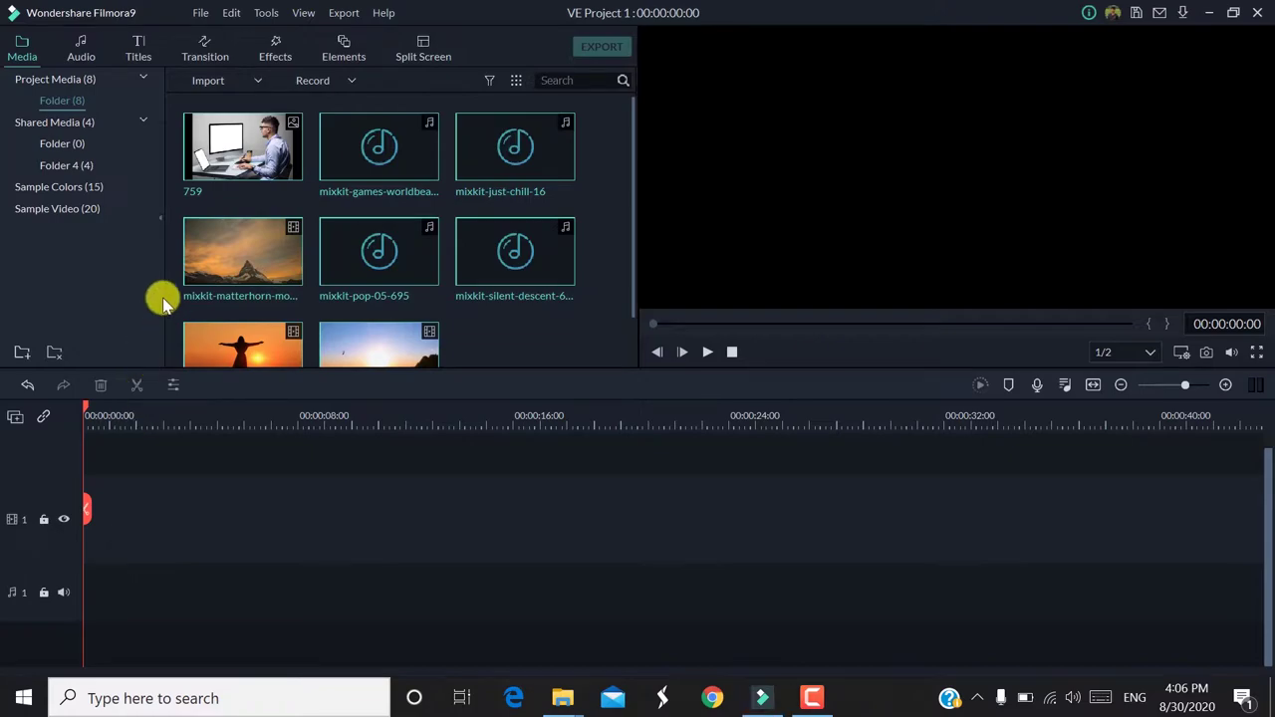
- Add image 759 to the timeline, undo the addition, and play the image in the preview
click(242, 150)
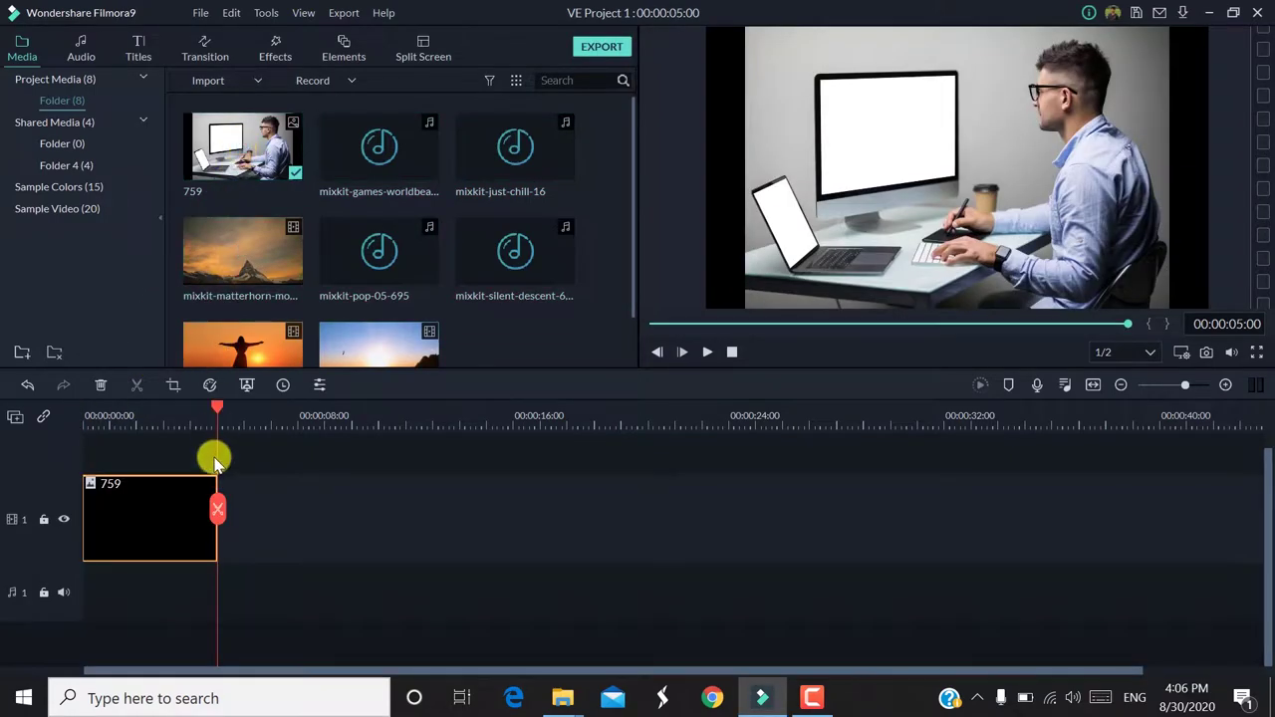
click(28, 388)
mouse_move(268, 164)
mouse_down()
mouse_move(80, 512)
mouse_move(95, 512)
mouse_move(282, 172)
mouse_up()
double_click(281, 171)
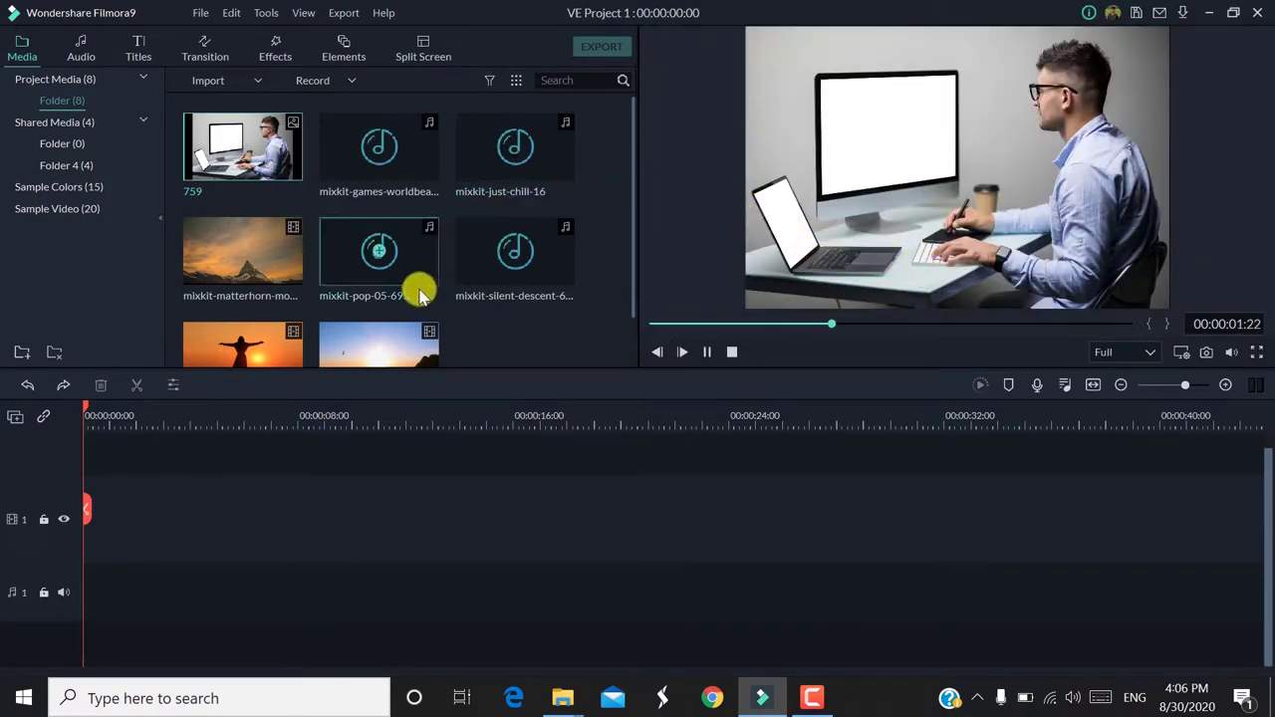
- Try two ways of placing image 759 at the start of video track 1, undoing each placement
right_click(286, 150)
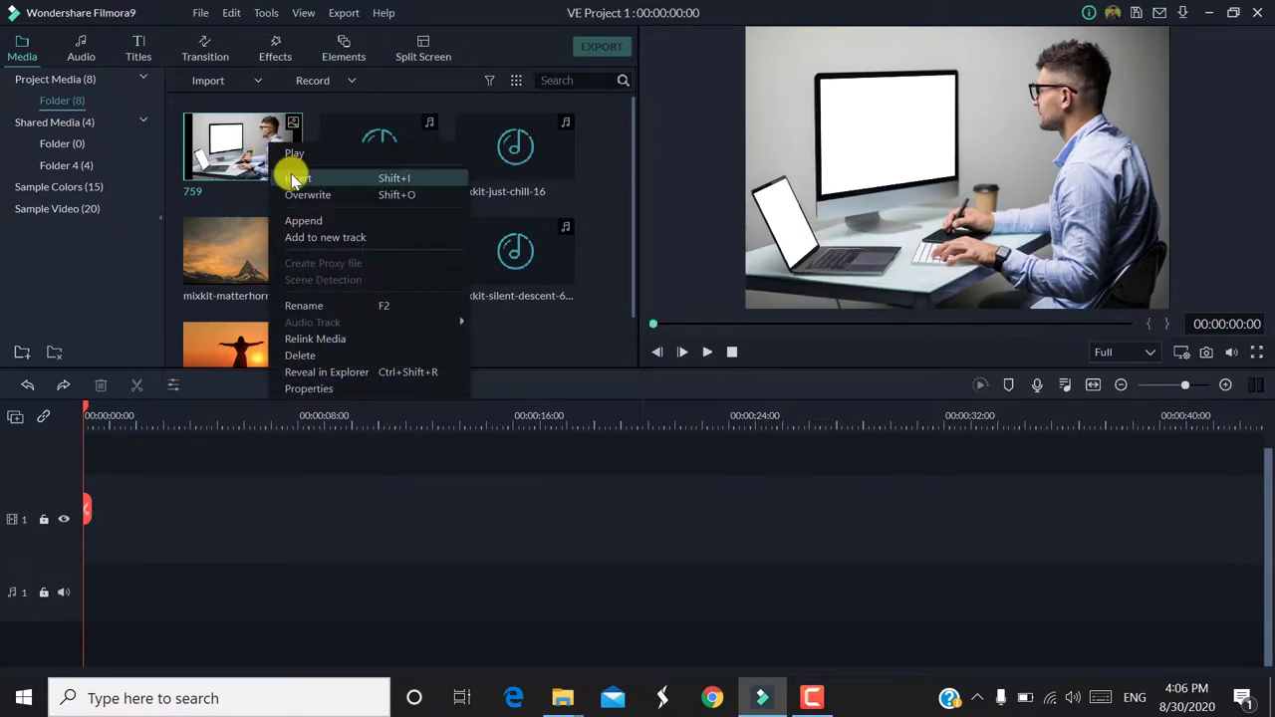
click(296, 178)
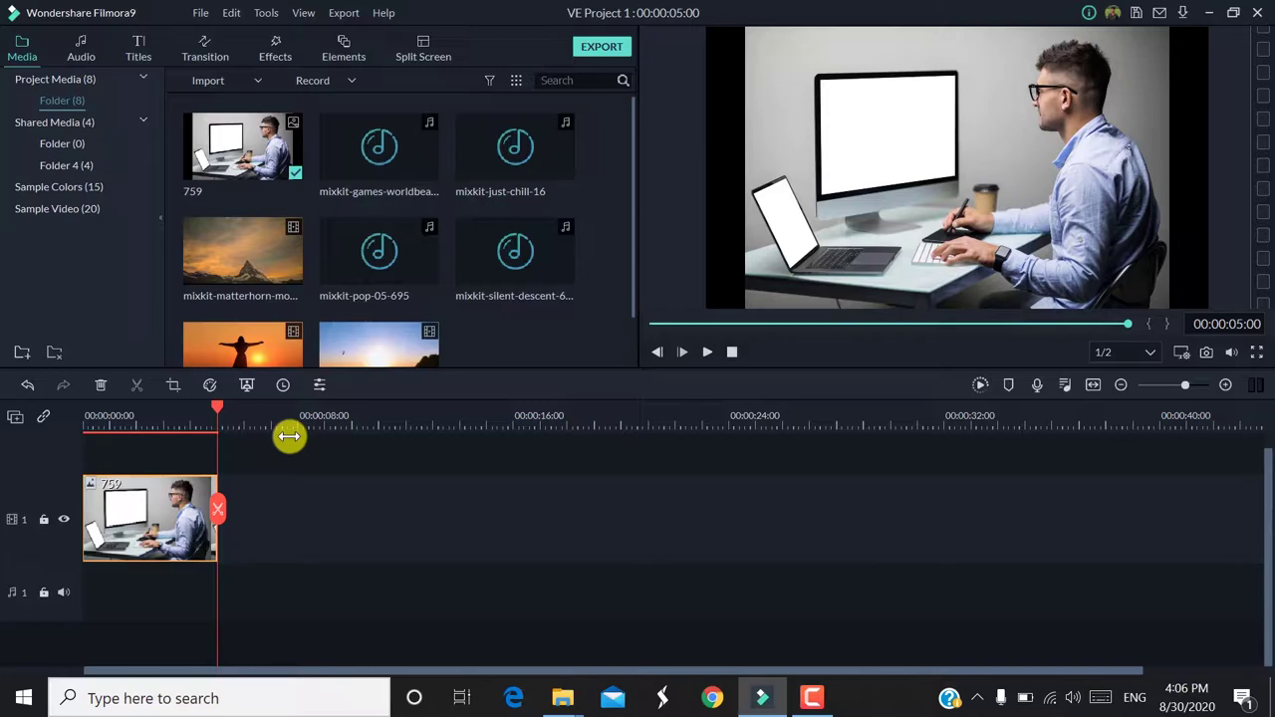
key(ctrl+z)
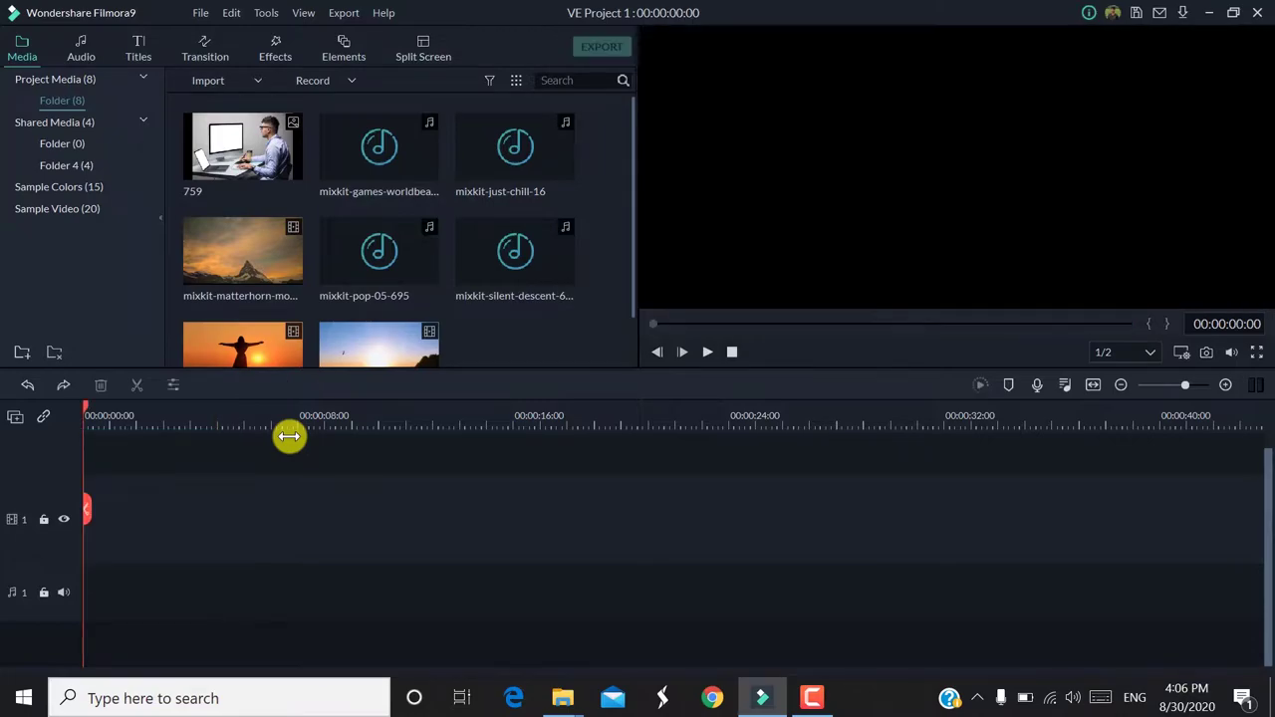
drag(254, 155, 113, 480)
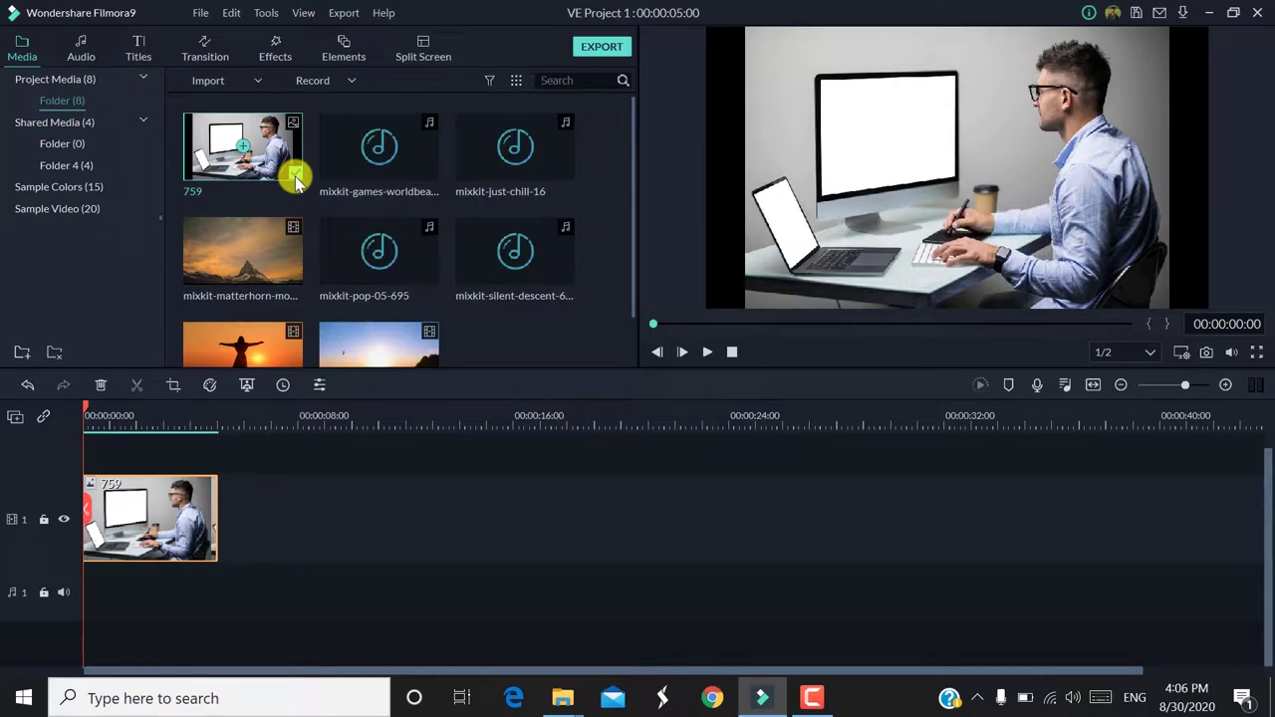
key(ctrl+z)
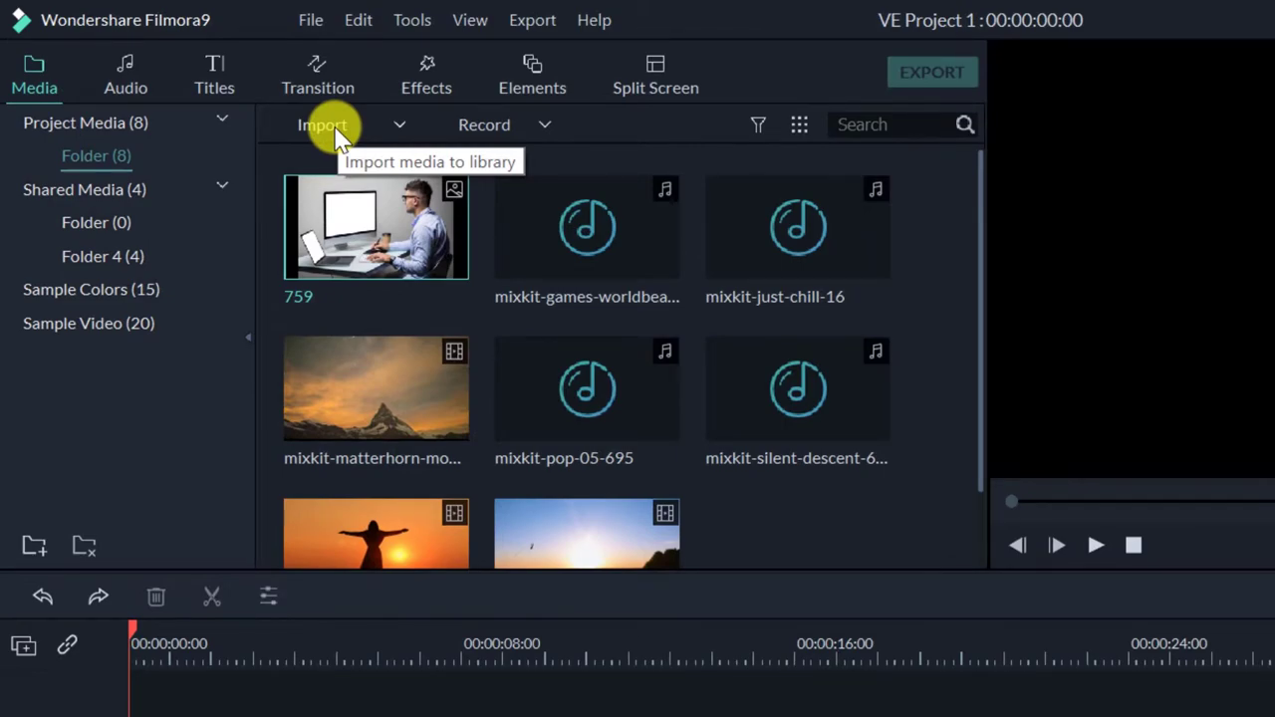
- Open the directory chooser for importing a media folder and cancel it
click(336, 135)
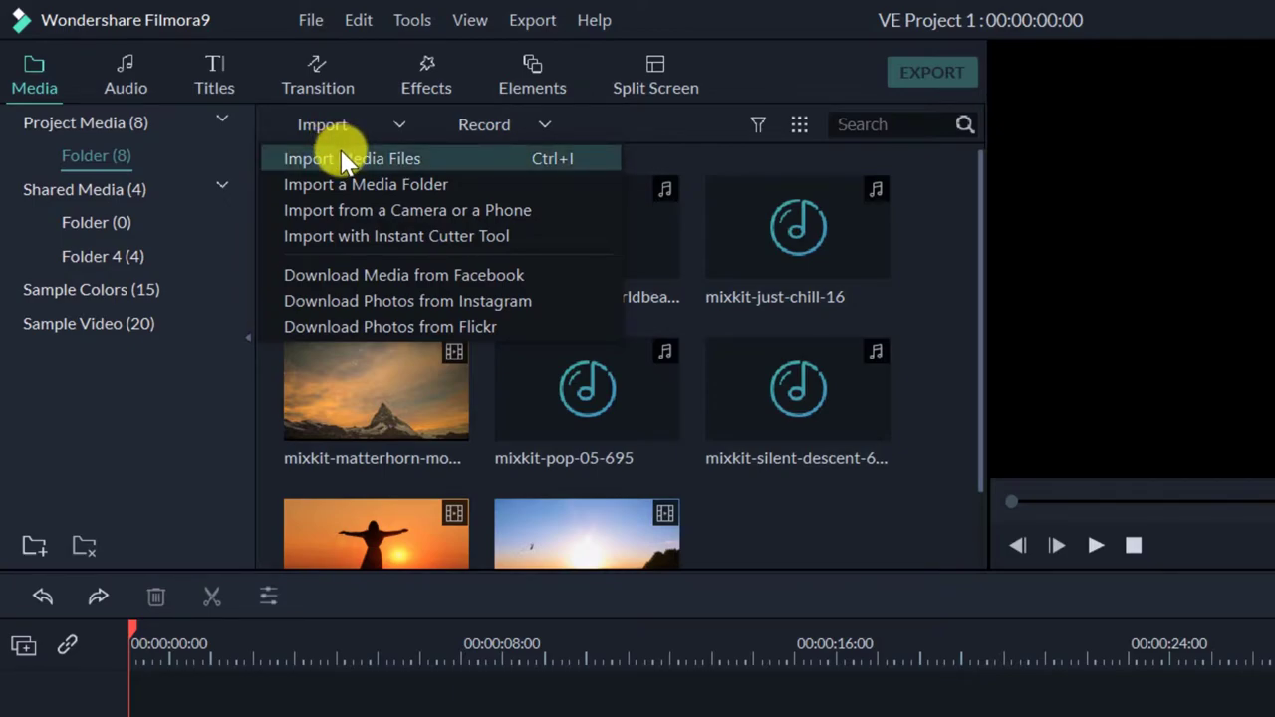
click(384, 187)
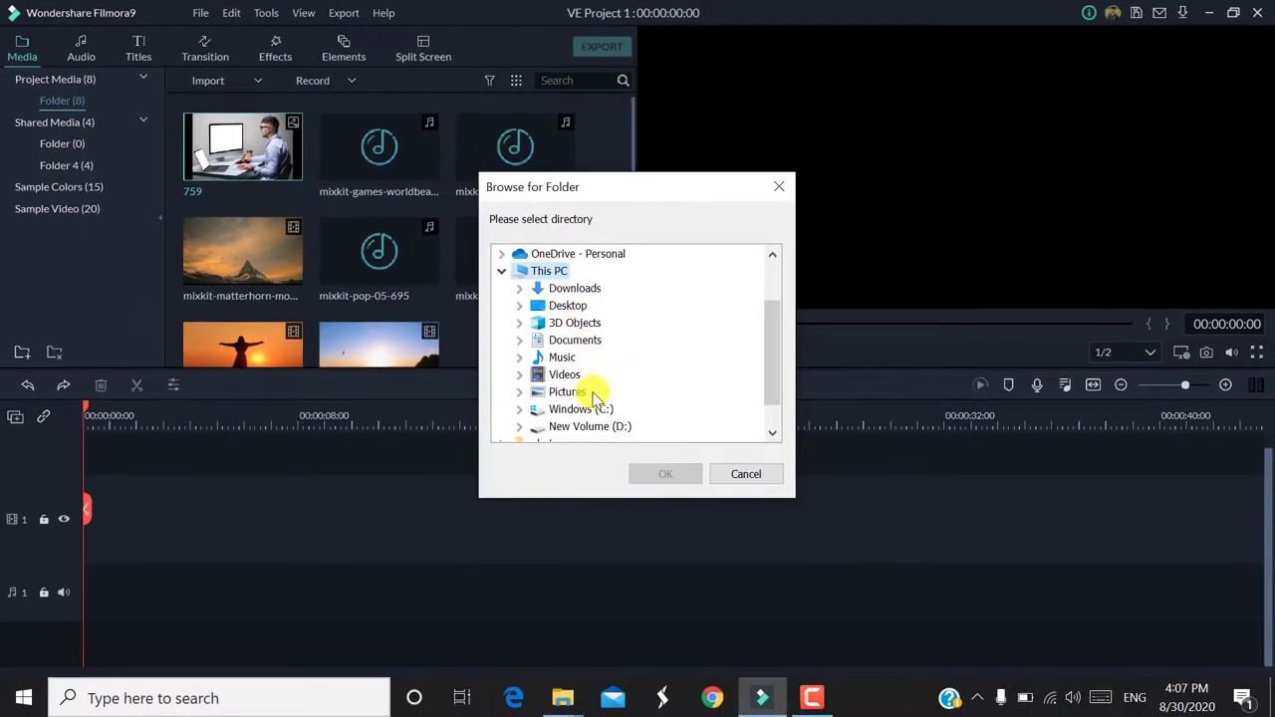
click(745, 474)
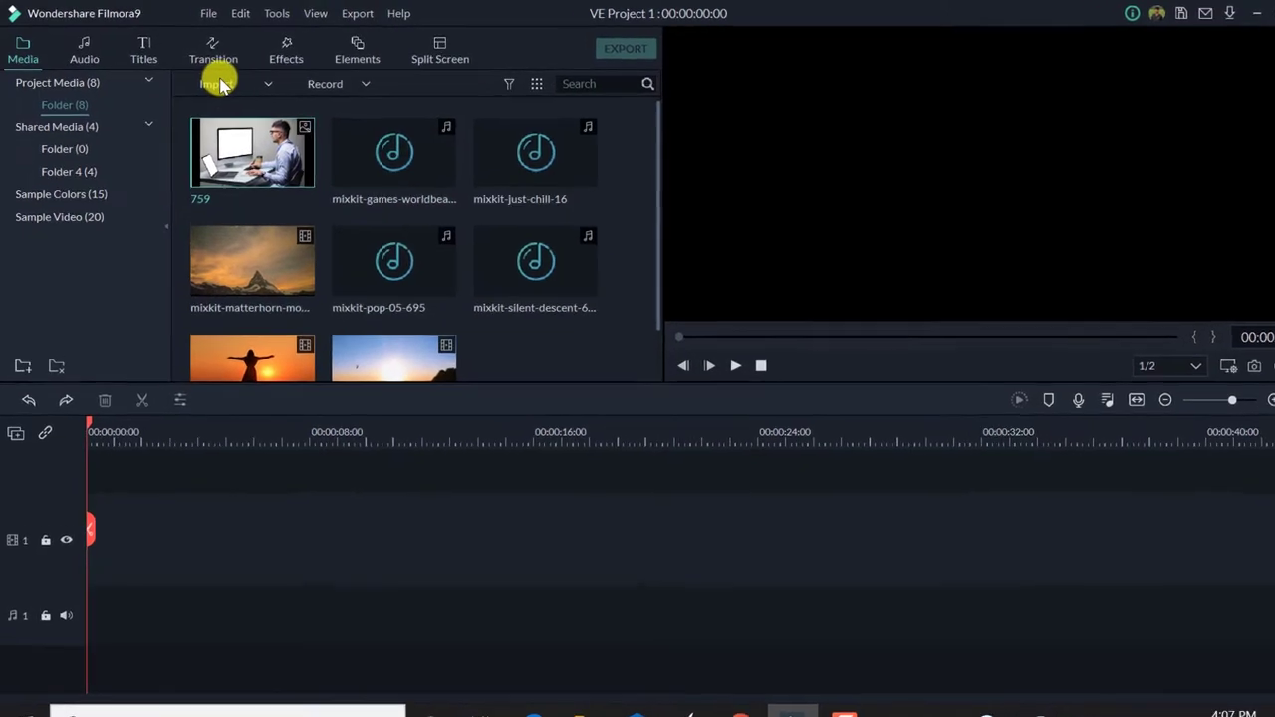
- Open the Instant Cutter Tool for importing and load the video "Friends with colored smoke bombs - Mixkit" into it
click(219, 83)
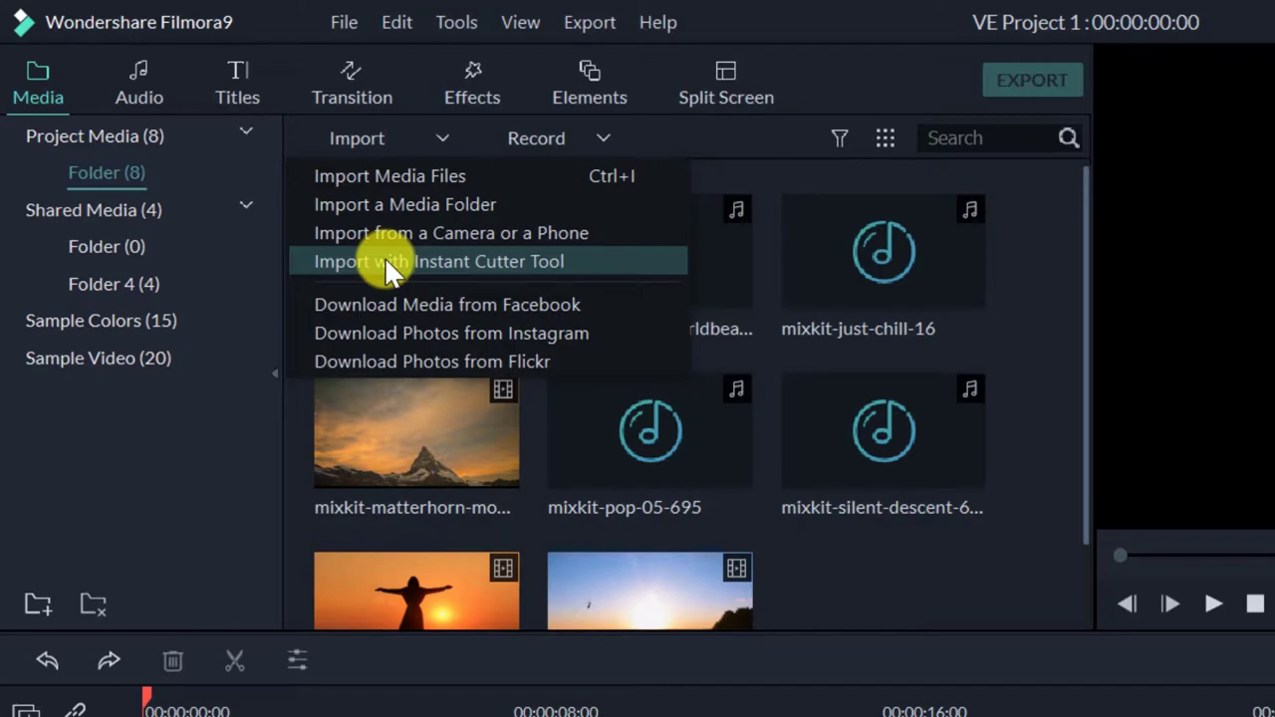
key(Escape)
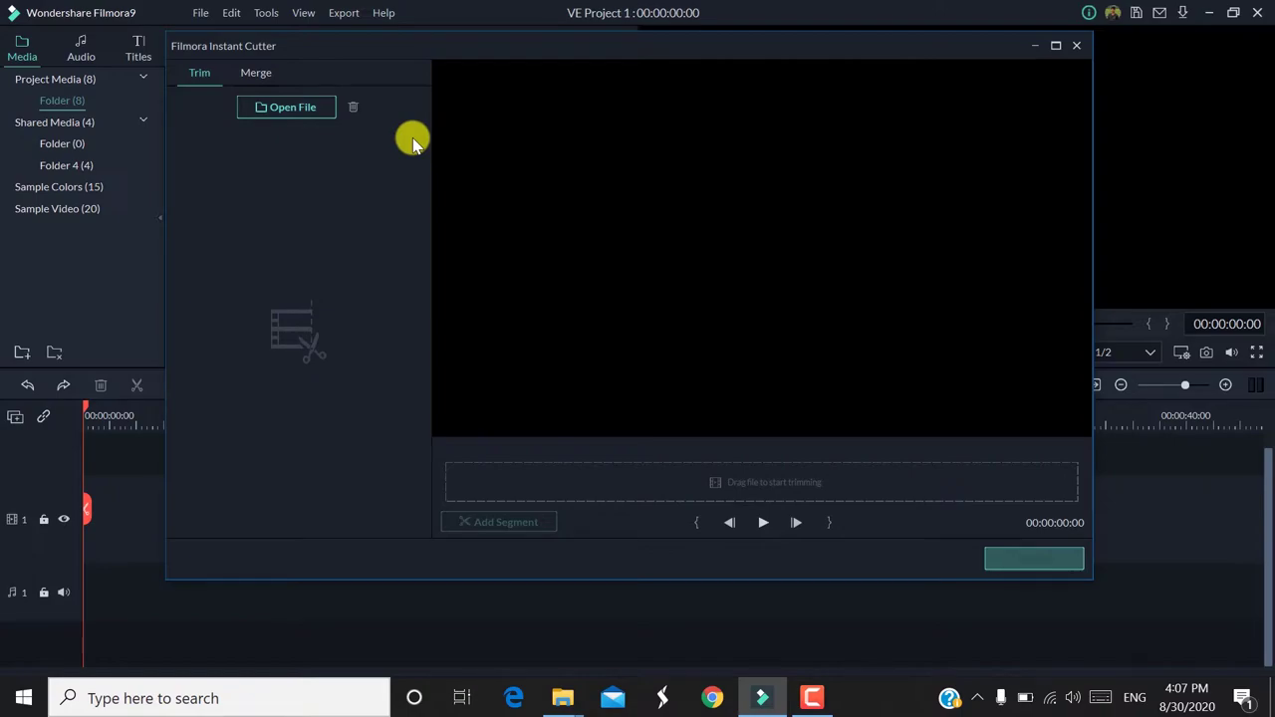
click(263, 110)
click(657, 200)
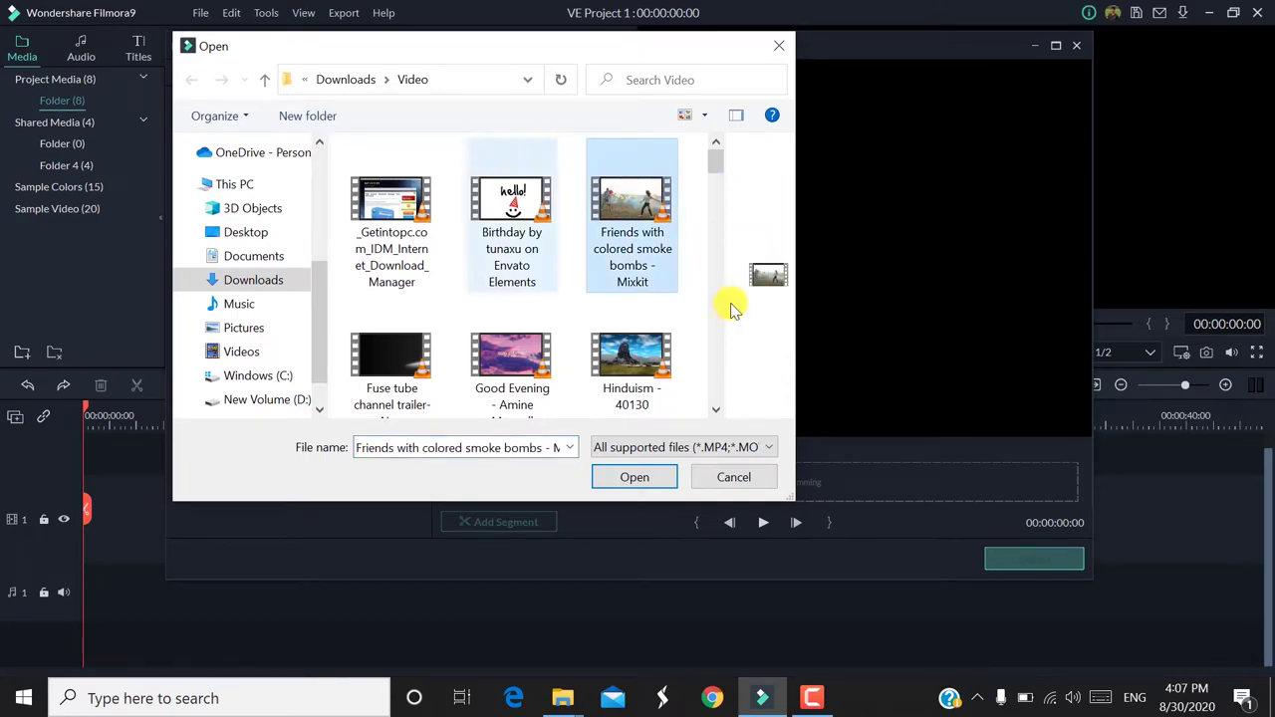
click(635, 478)
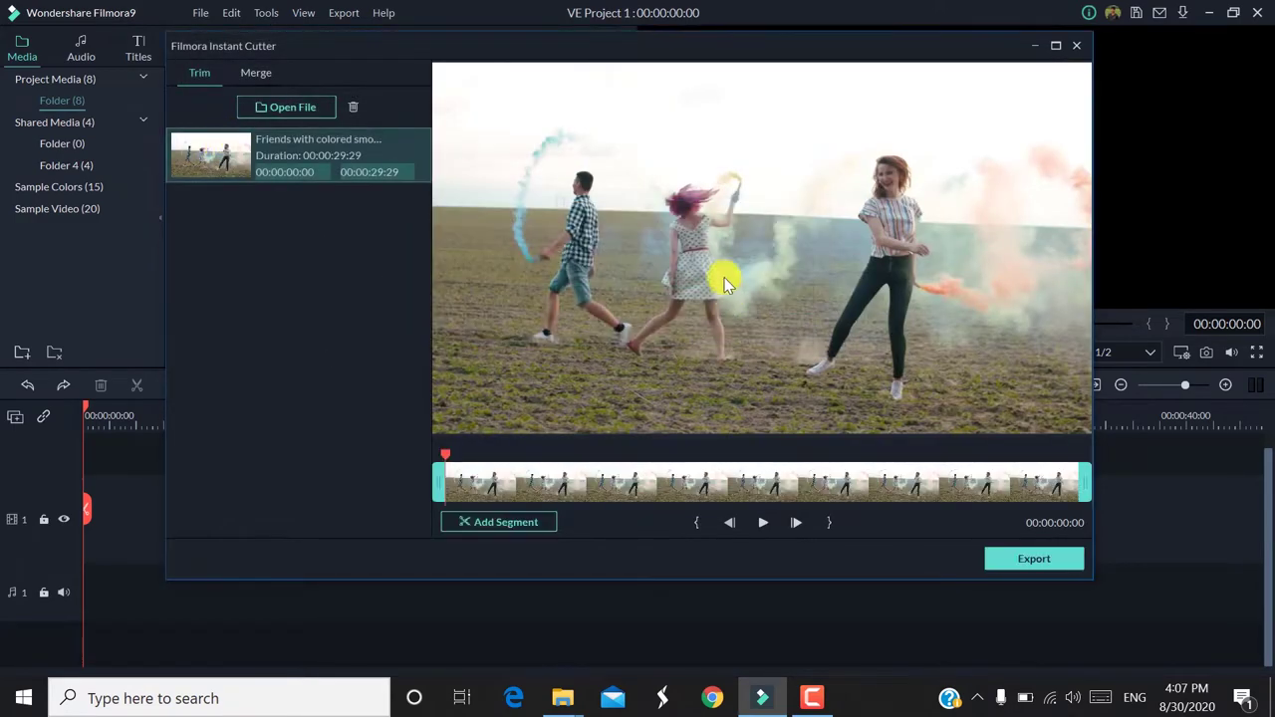
- Trim the loaded clip to 00:00:05:15–00:00:18:11, look at the Merge mode, and close the Instant Cutter without exporting
drag(438, 483, 555, 483)
drag(1085, 484, 839, 483)
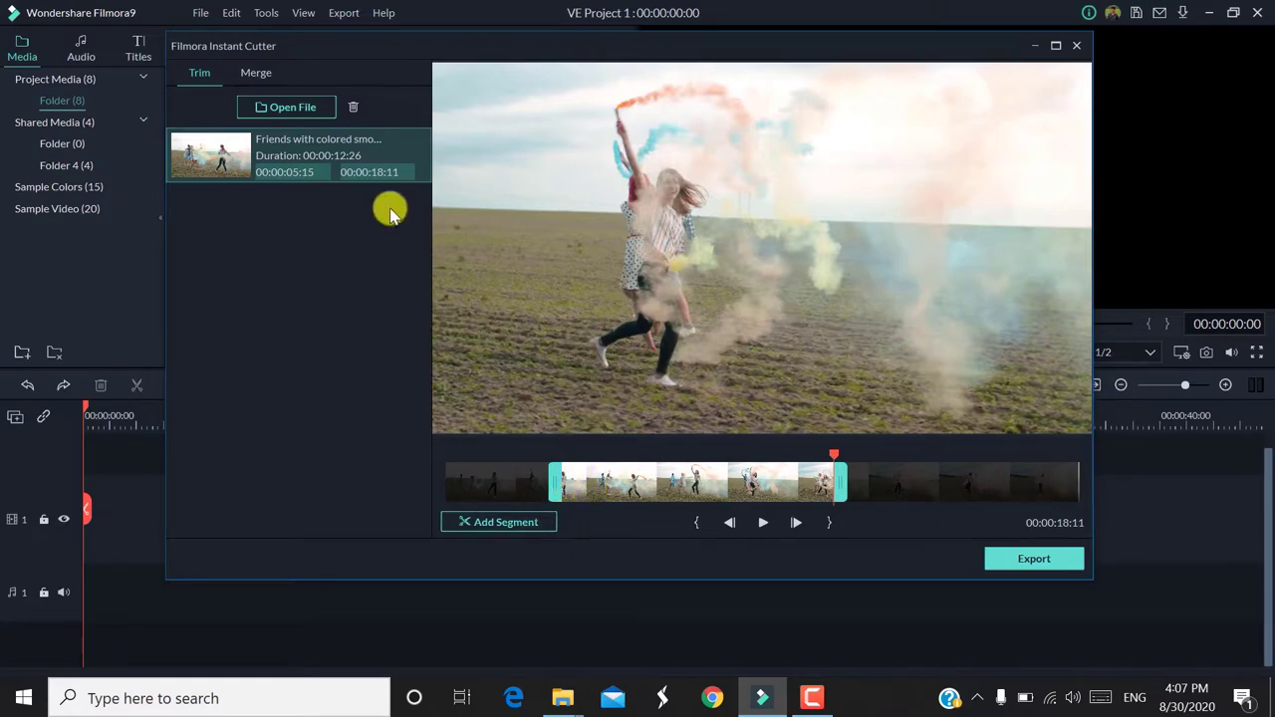
click(244, 74)
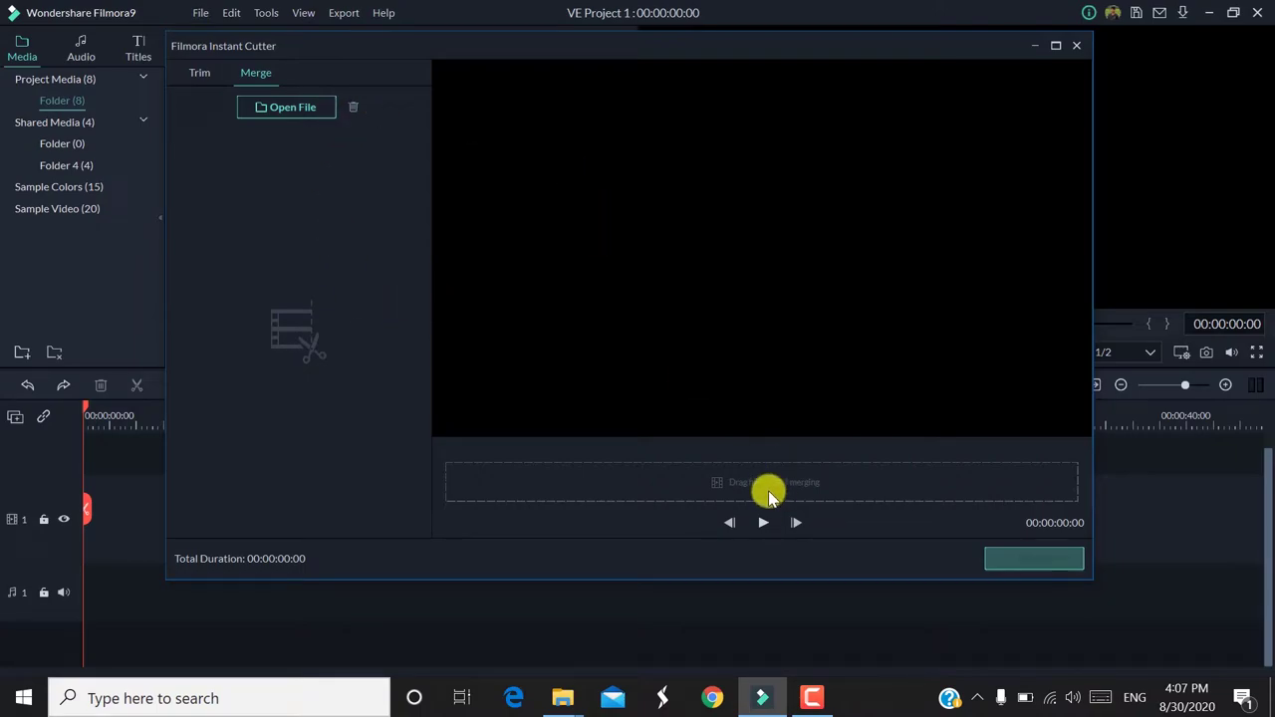
click(1075, 44)
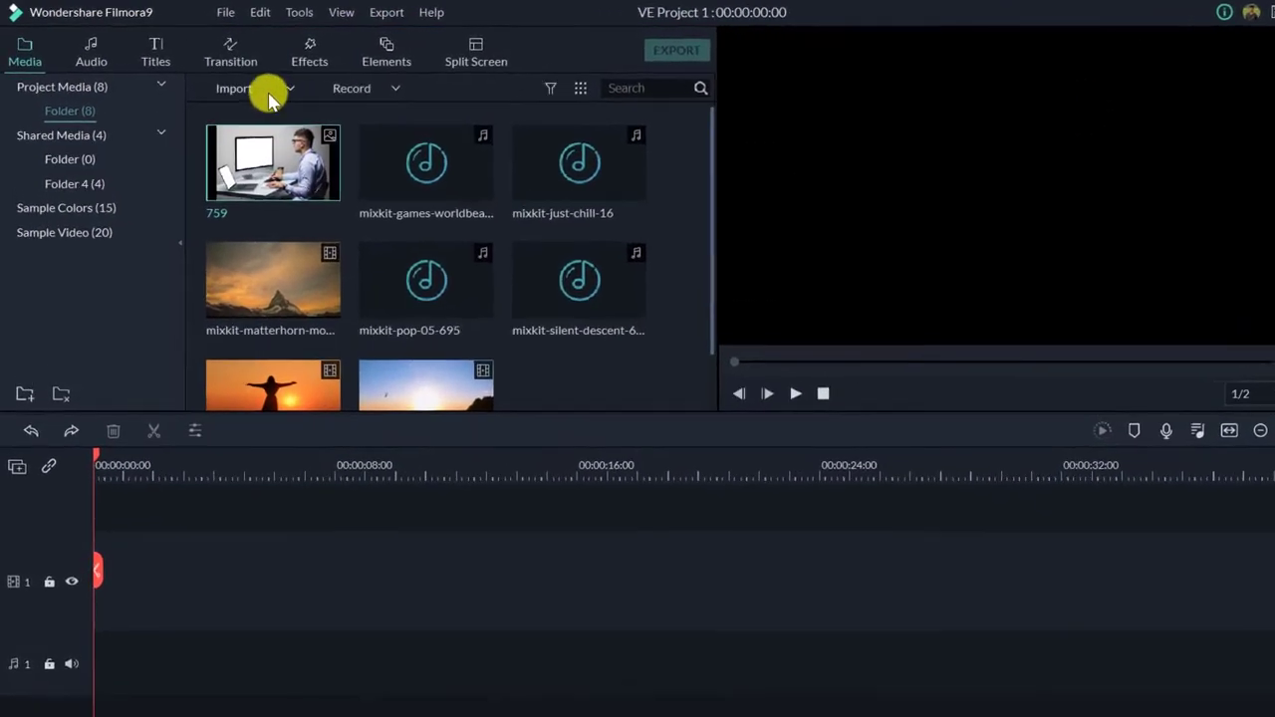
- Open the download of media from Facebook, start its sign-in, and close it without importing anything
click(269, 96)
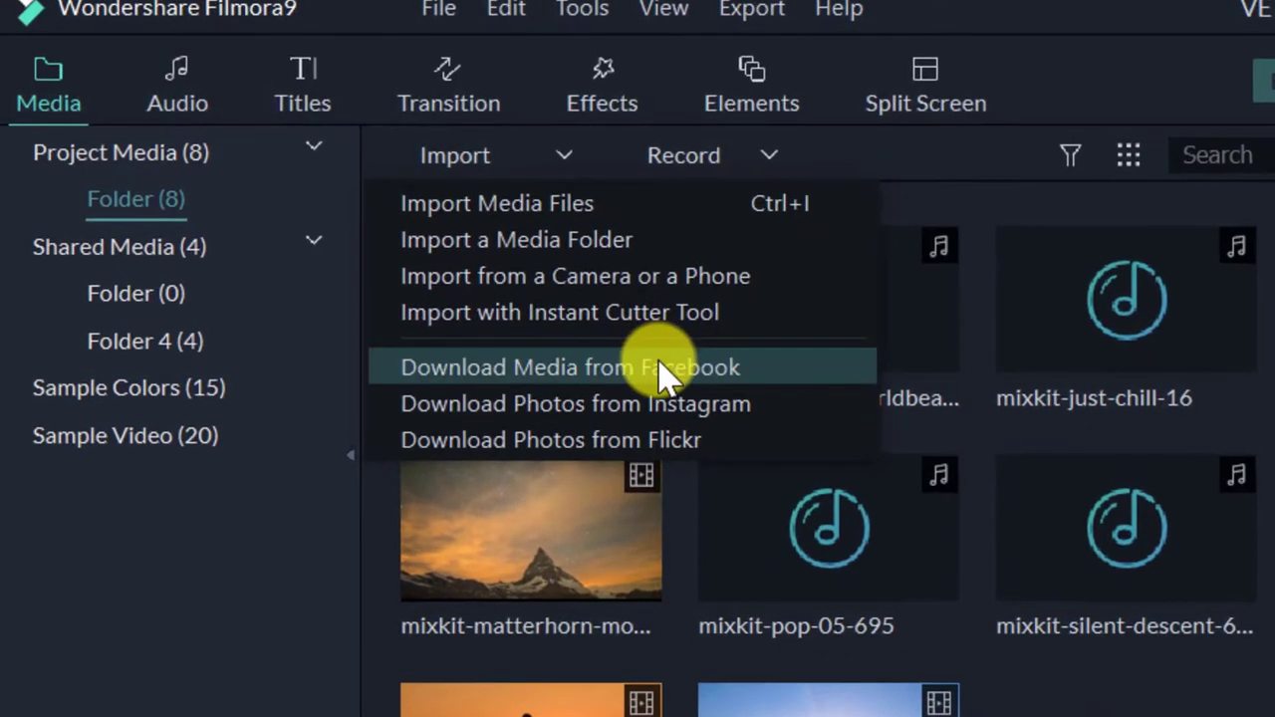
click(663, 371)
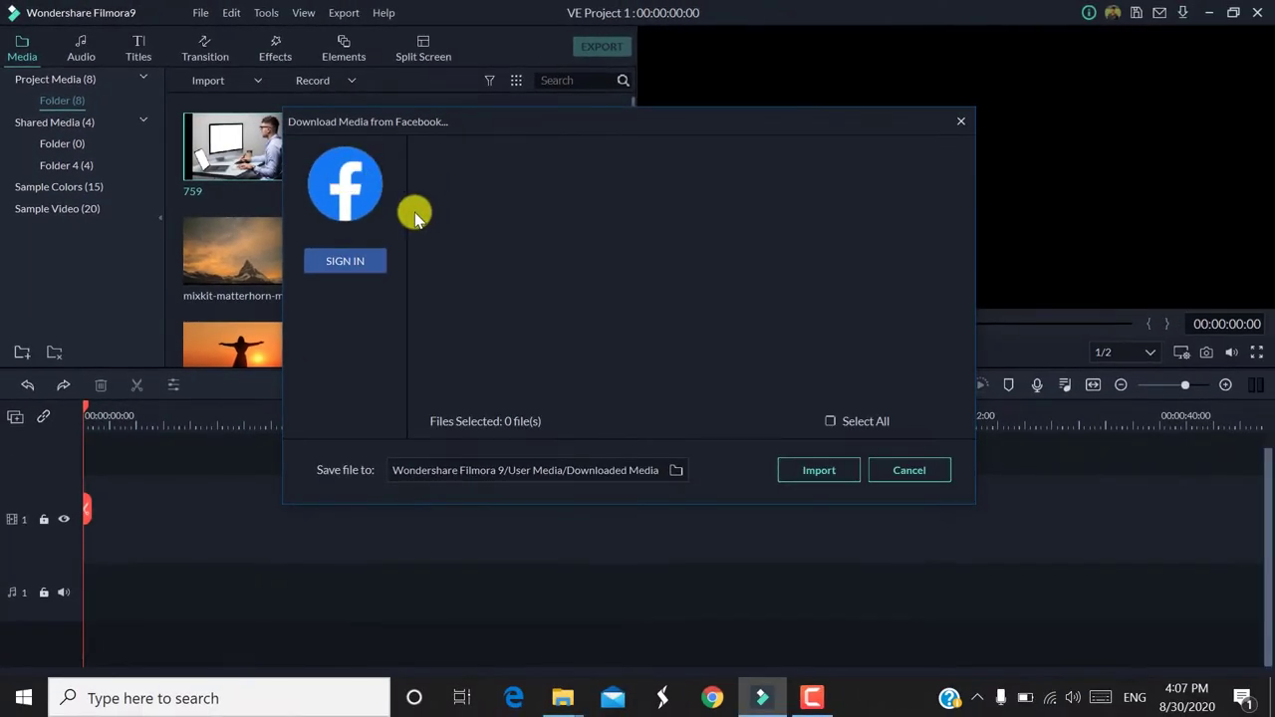
click(376, 265)
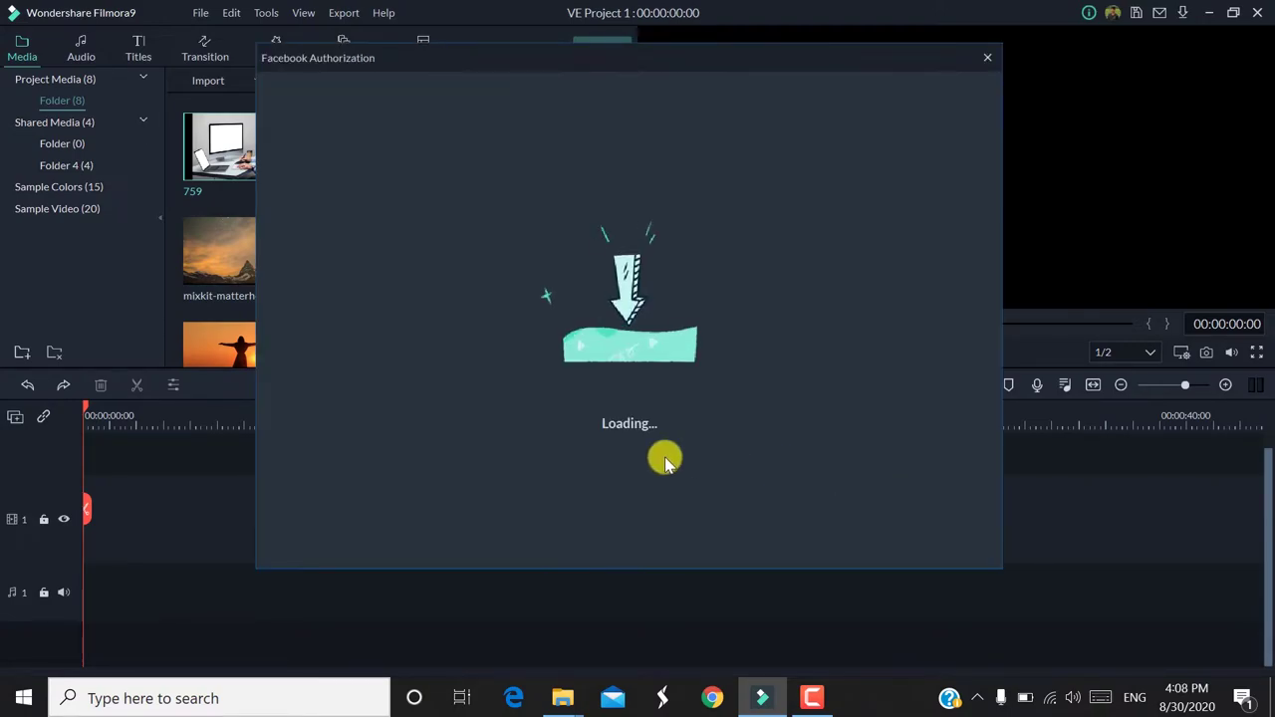
click(987, 57)
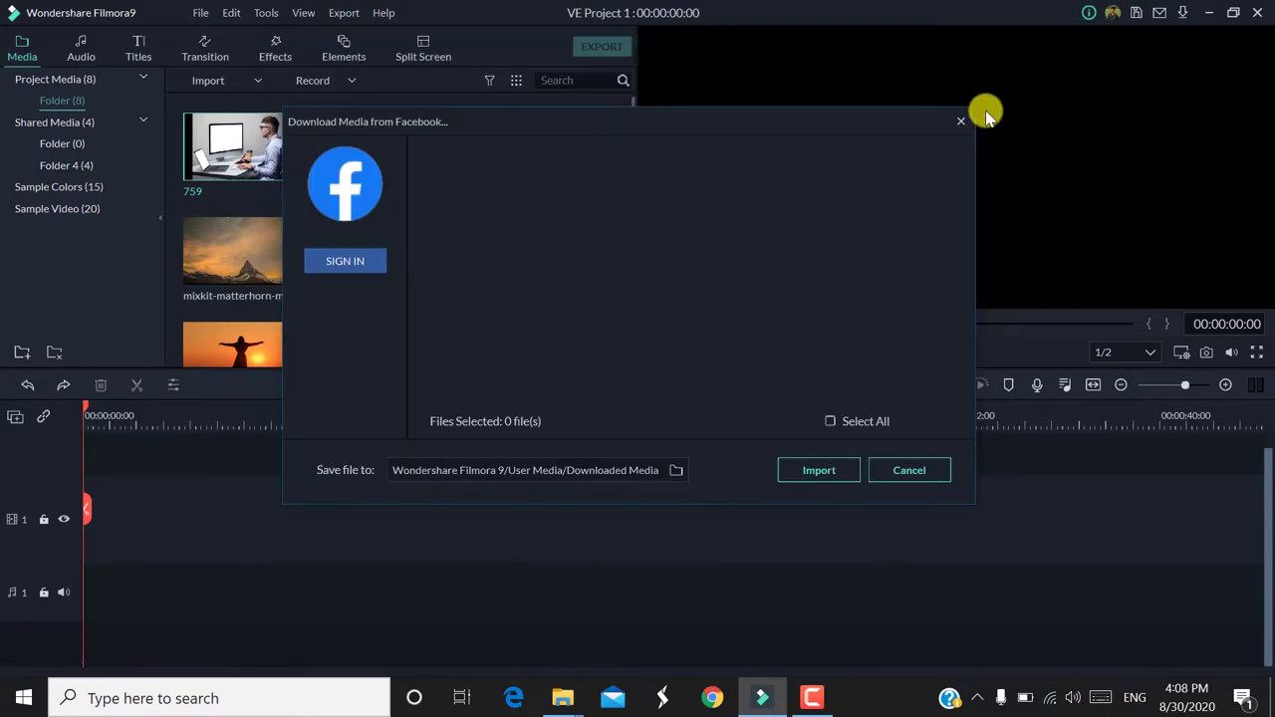
click(960, 120)
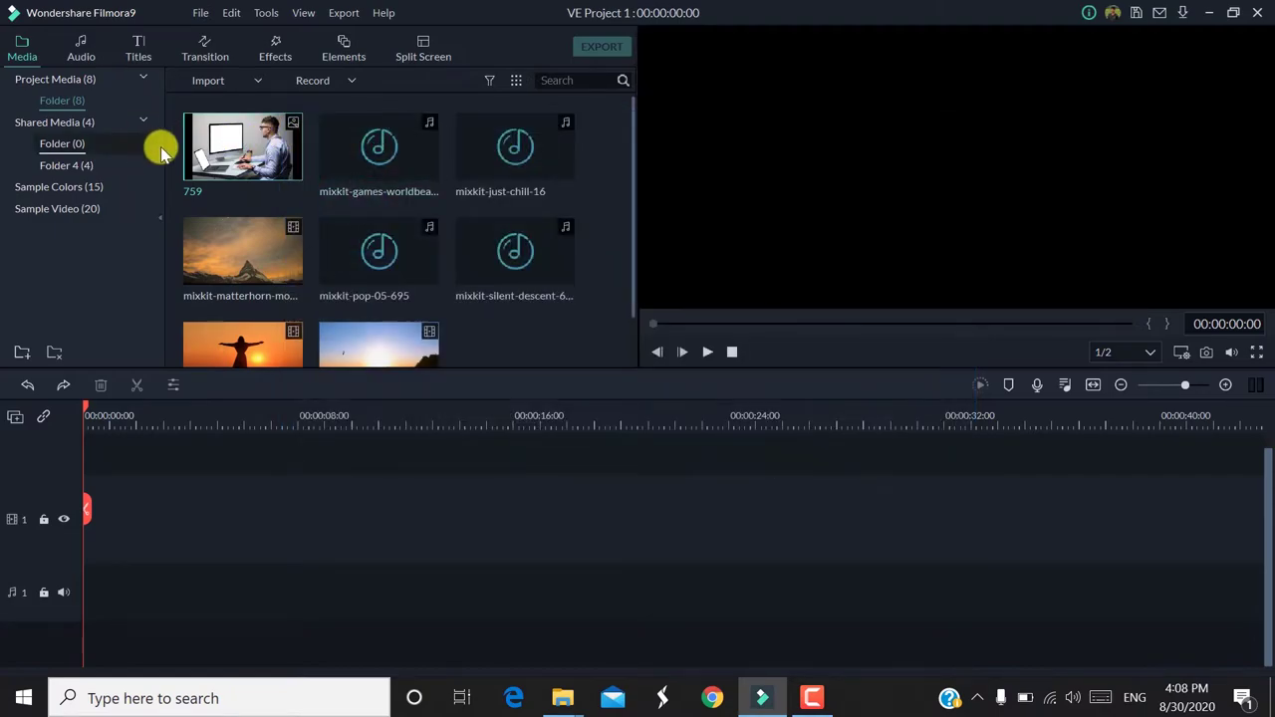
click(226, 78)
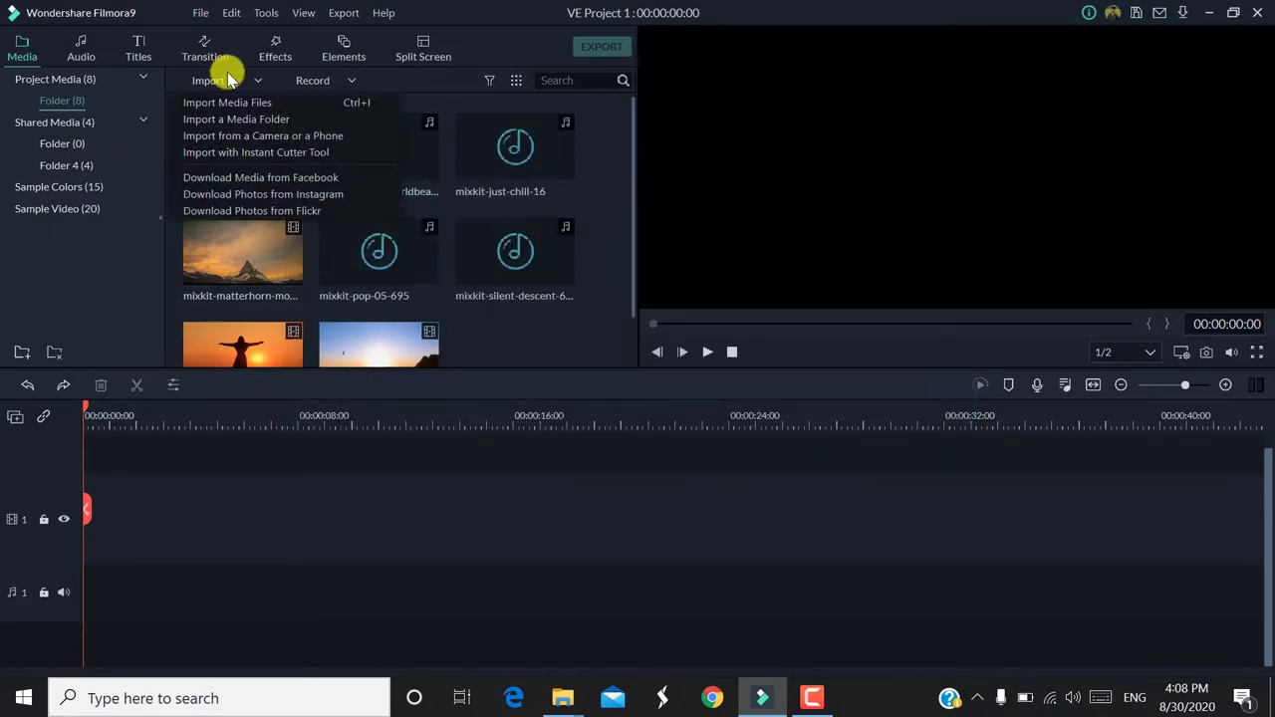
click(513, 317)
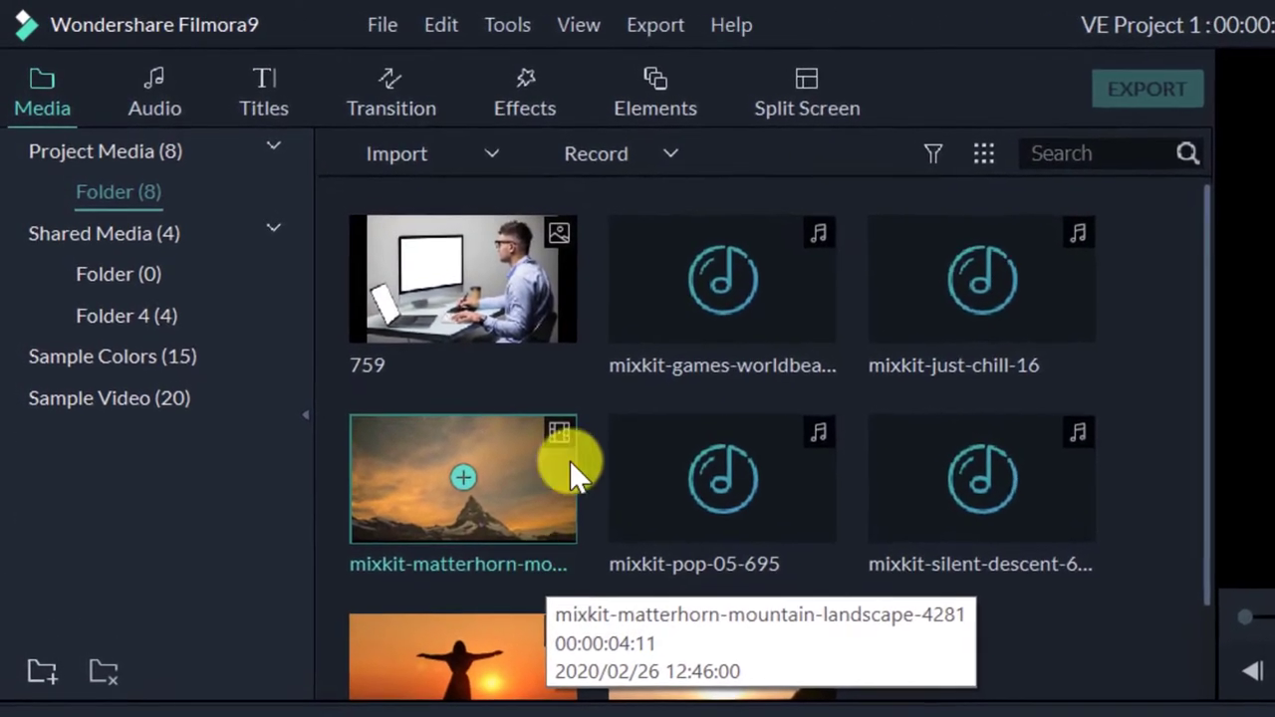
- Filter the project media by Video, Image and Audio in turn, and show all file types again
click(934, 155)
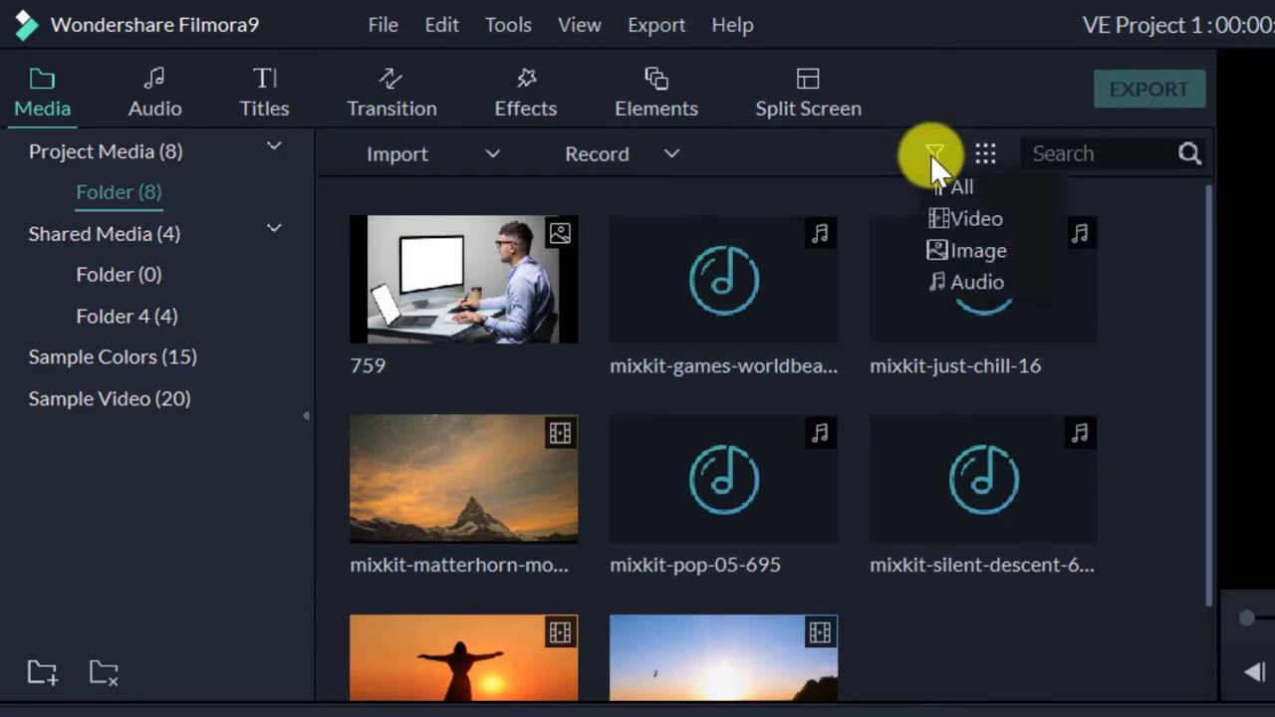
click(948, 219)
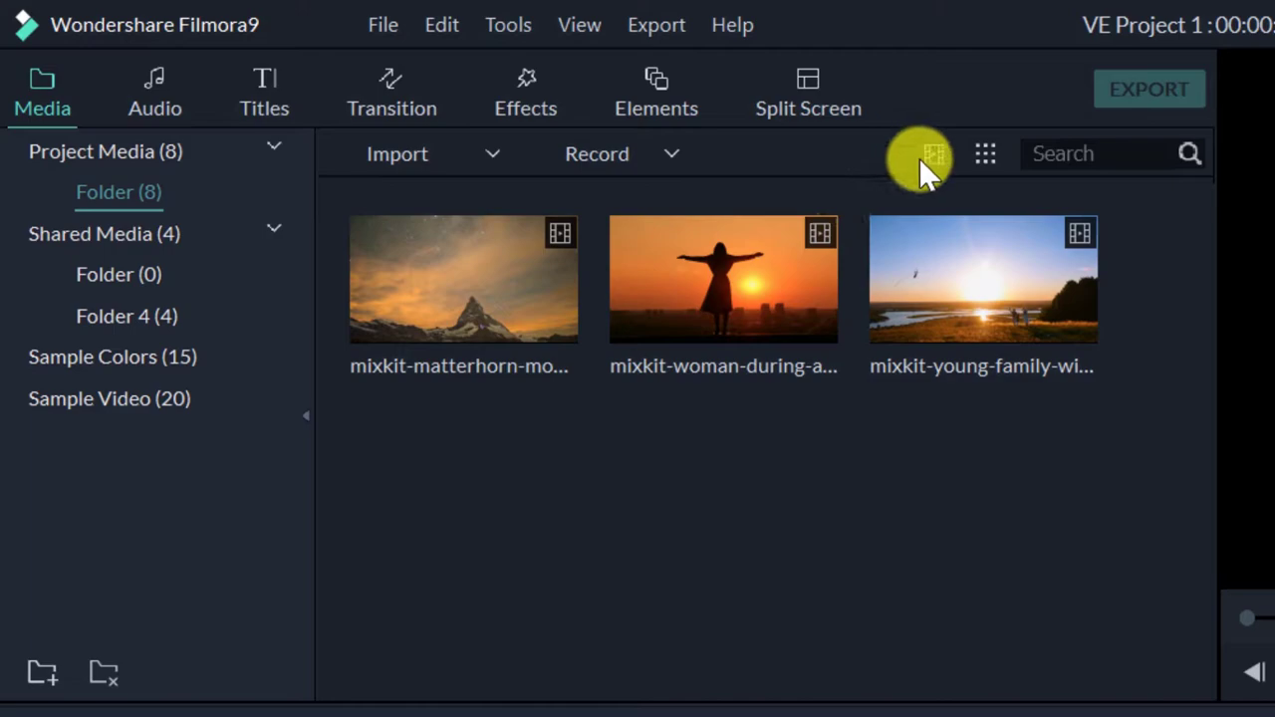
click(921, 157)
click(946, 251)
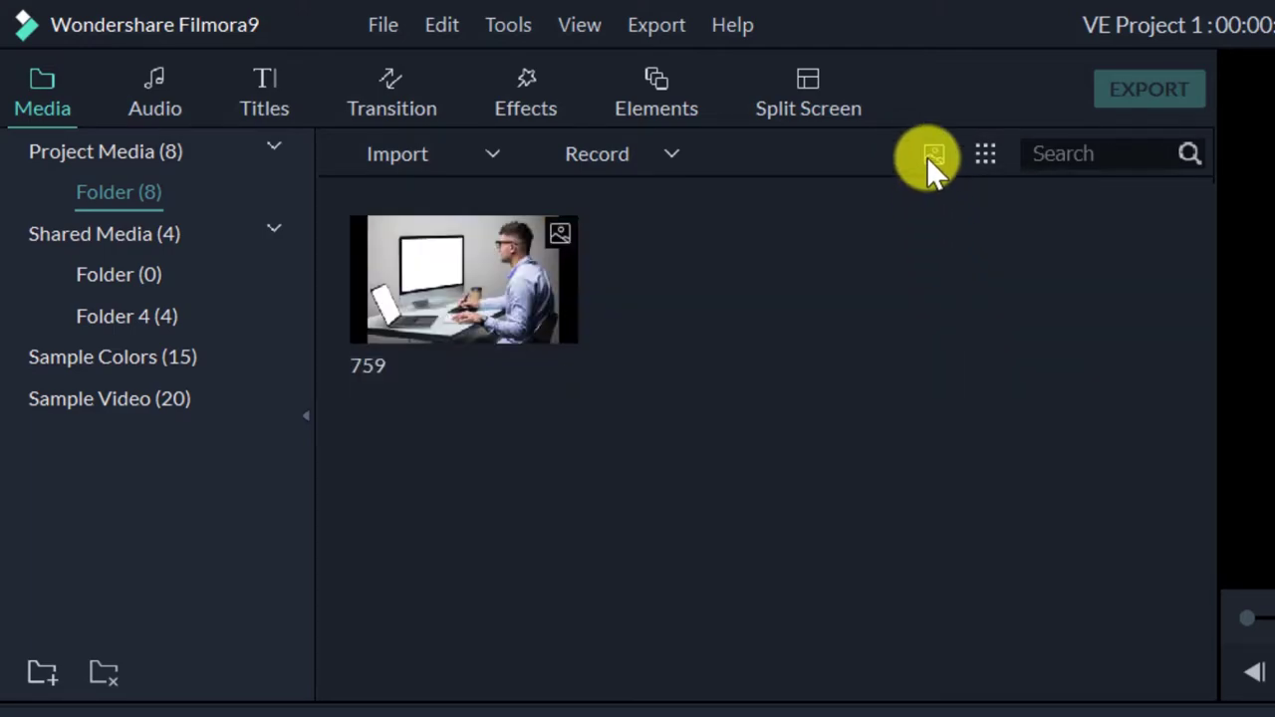
click(927, 156)
click(954, 274)
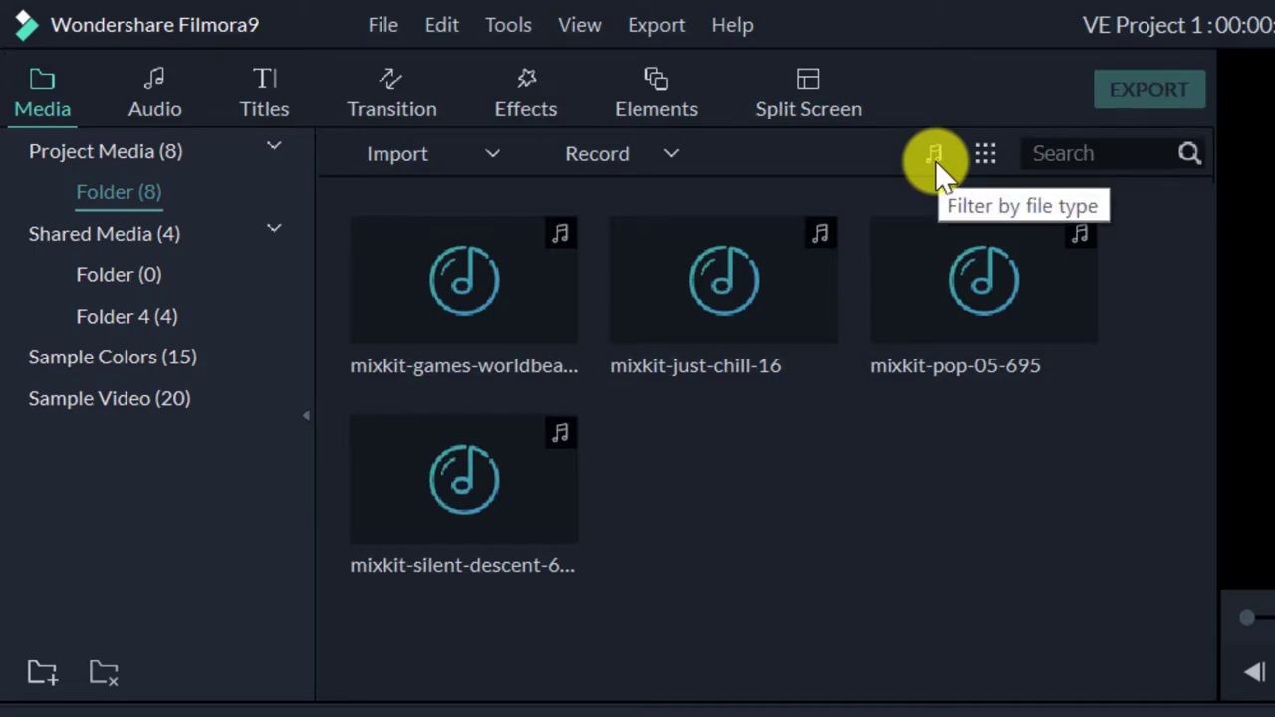
click(935, 158)
click(978, 184)
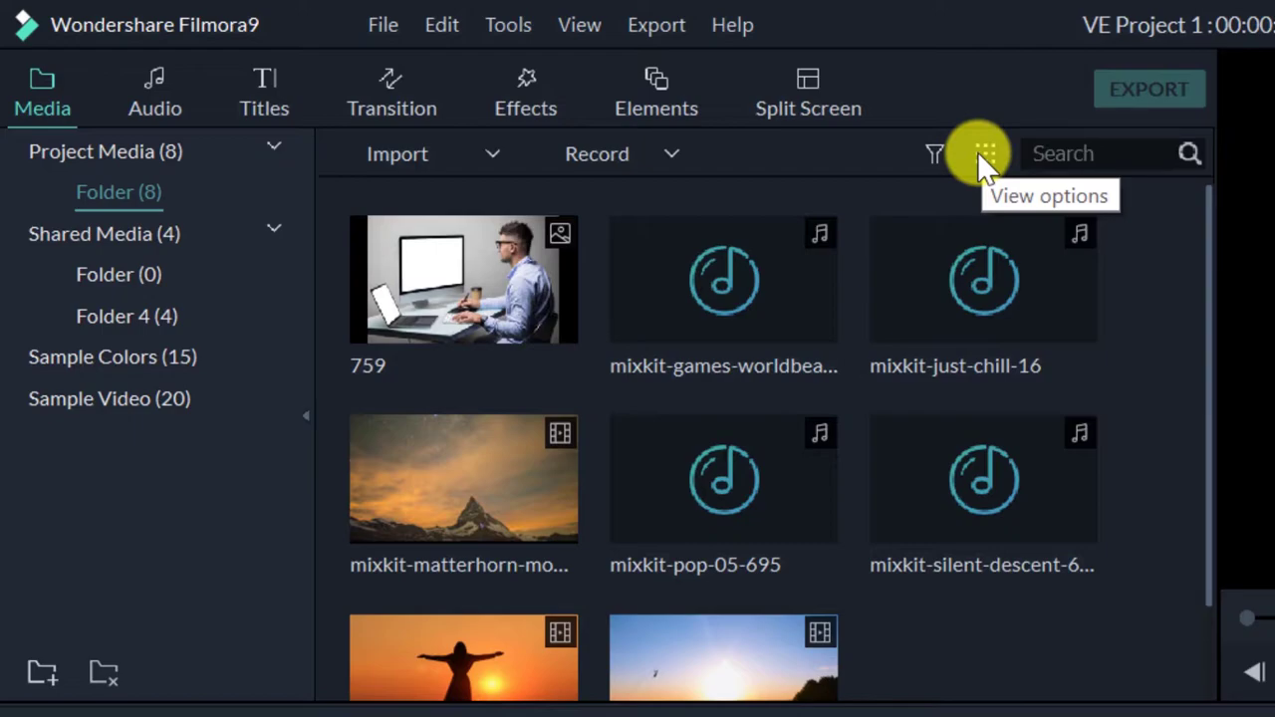
- Examine the media library's view, sorting and grouping options, and the available recording options
click(981, 152)
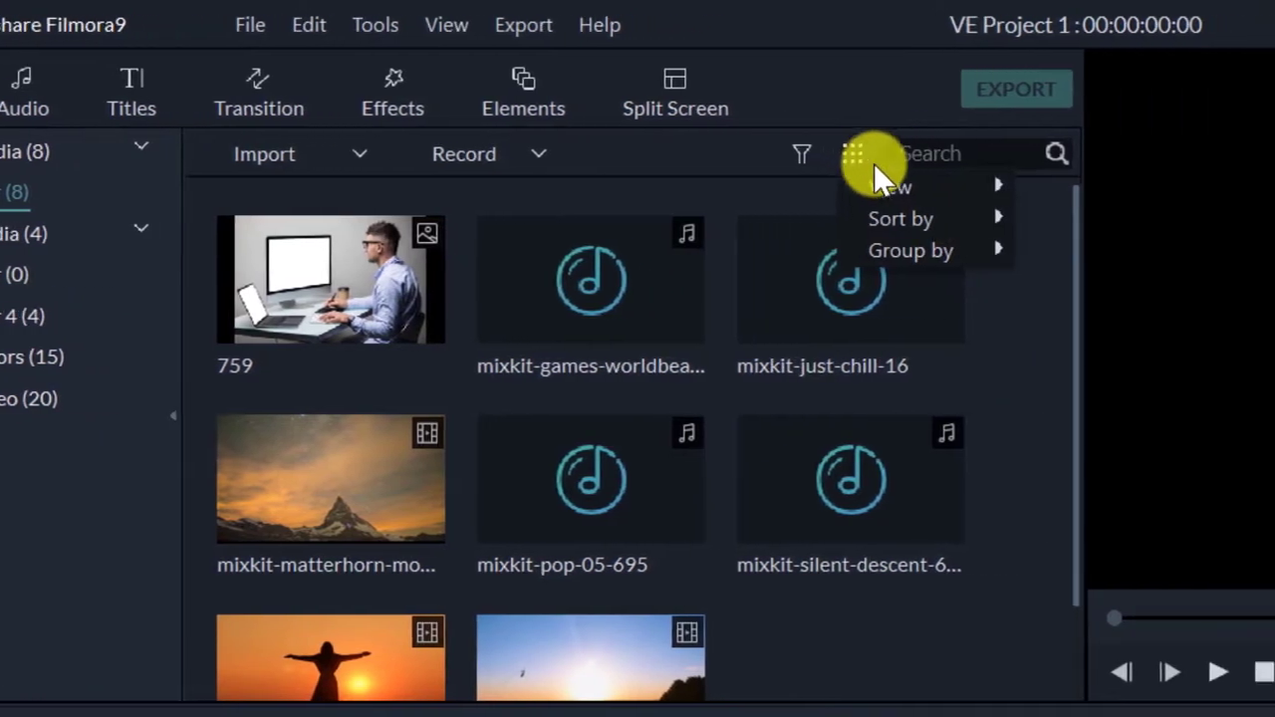
mouse_move(1043, 187)
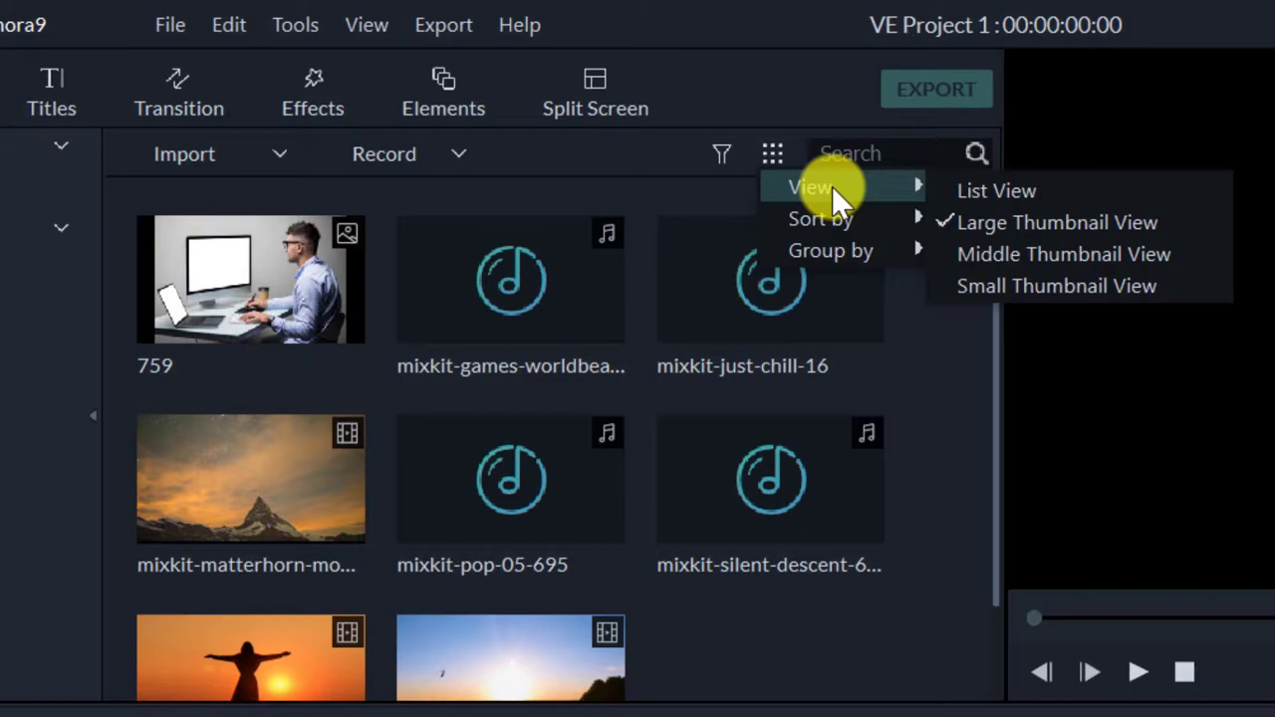
mouse_move(835, 207)
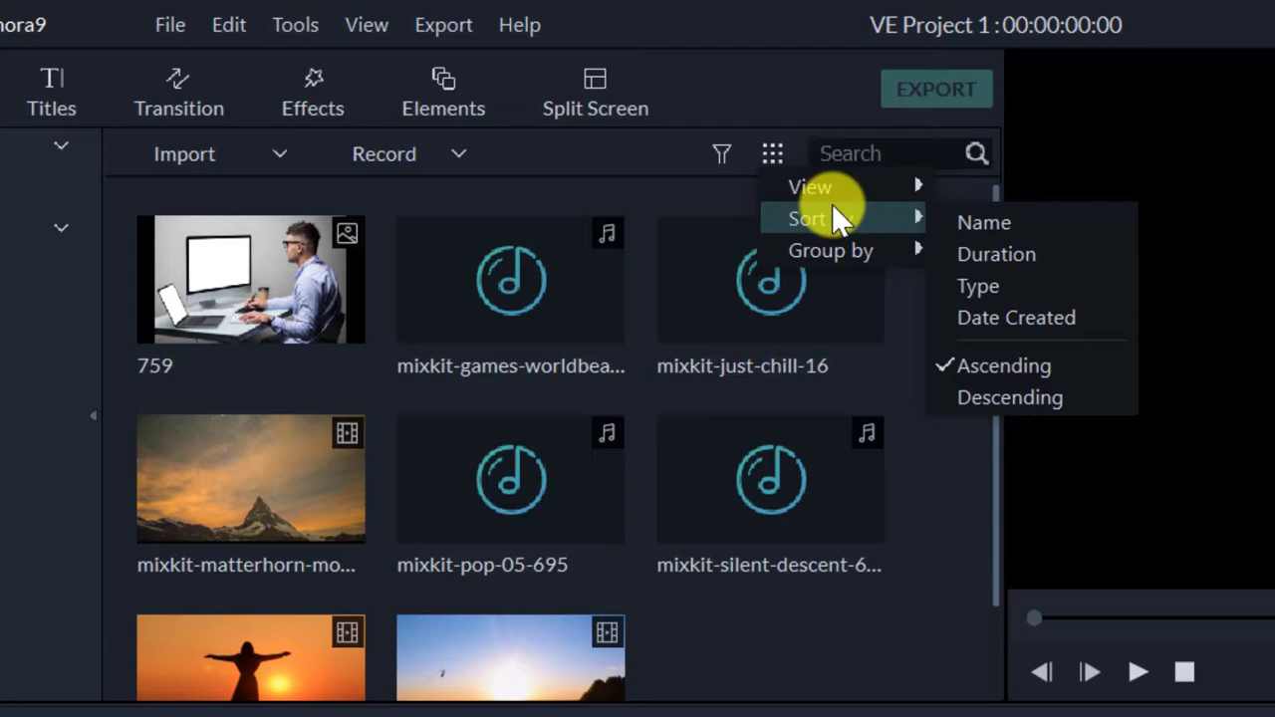
mouse_move(816, 255)
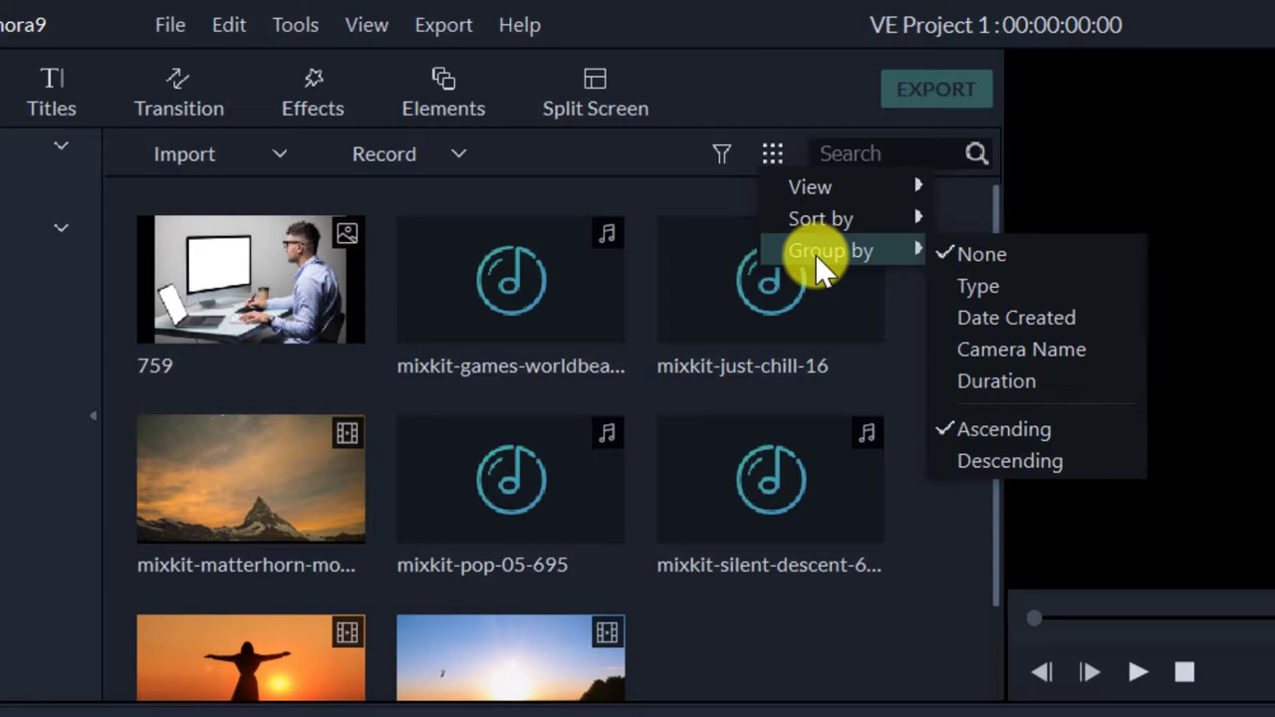
click(924, 383)
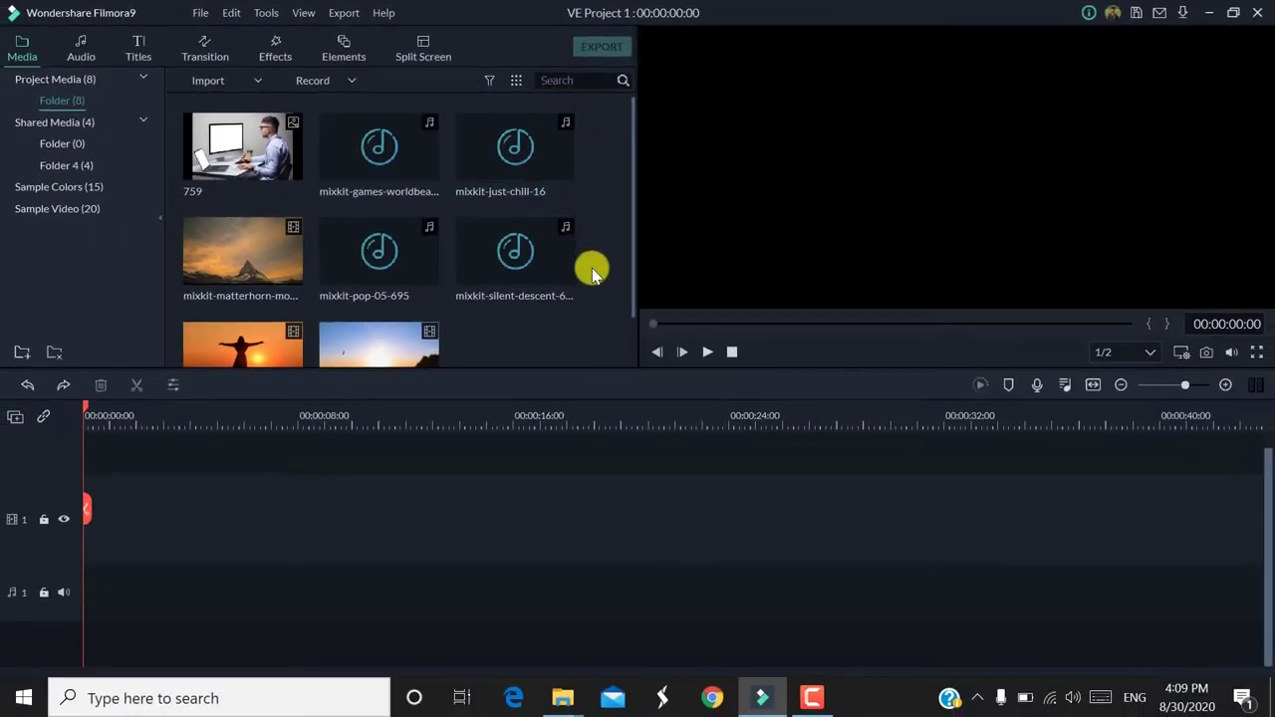
click(358, 83)
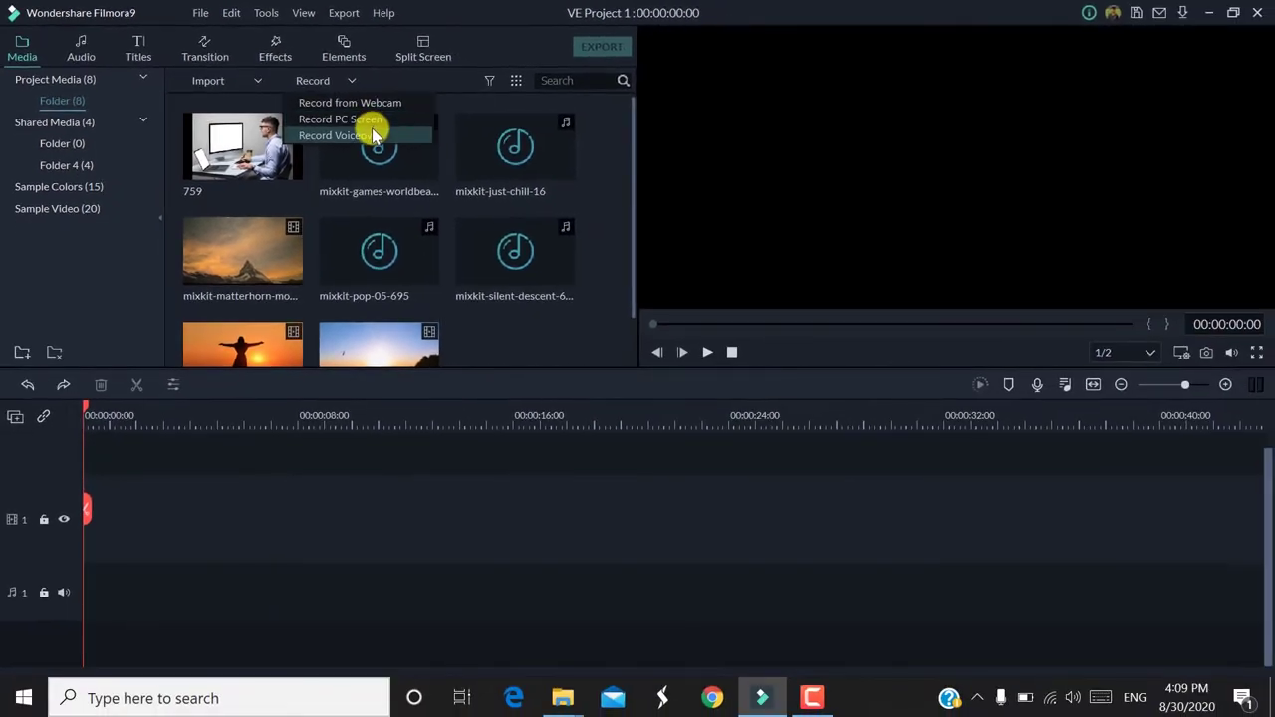
click(538, 330)
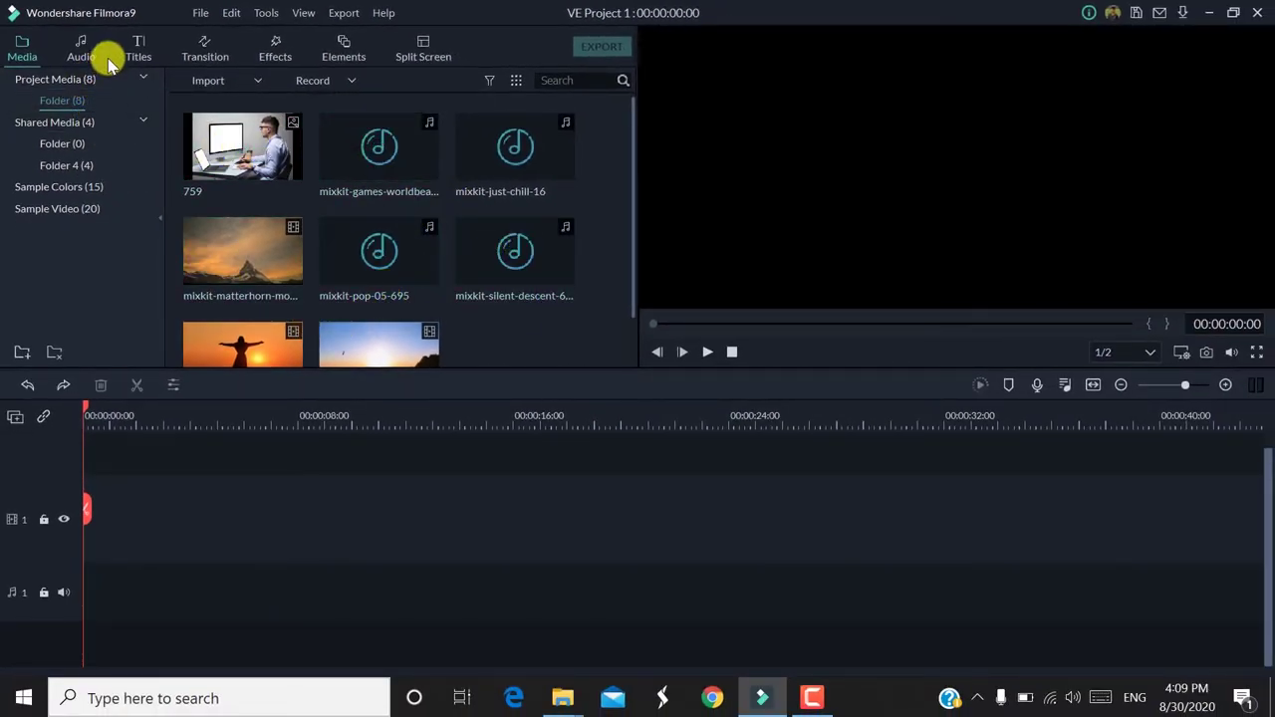
- Place the photo 759 and the woman-during-a-sunset video on the video track, keeping the project settings at 1920 x 1080 25fps
drag(285, 162, 61, 543)
drag(268, 349, 226, 516)
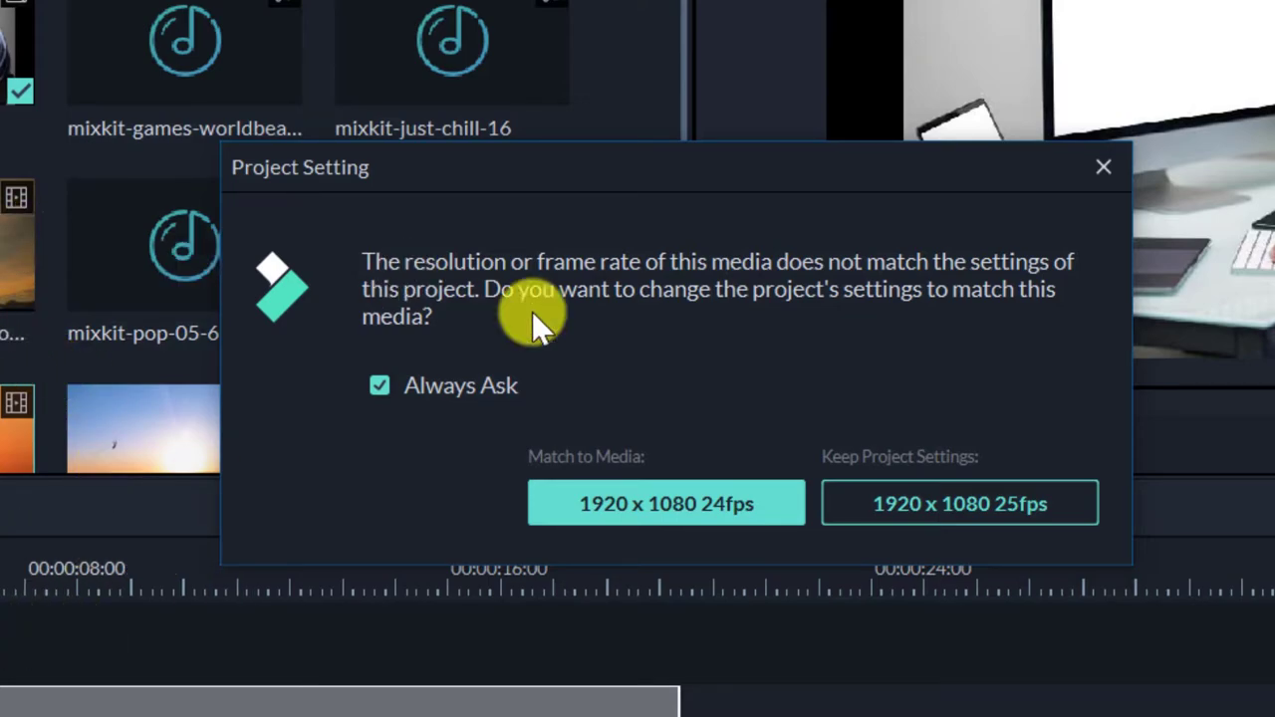
click(1023, 493)
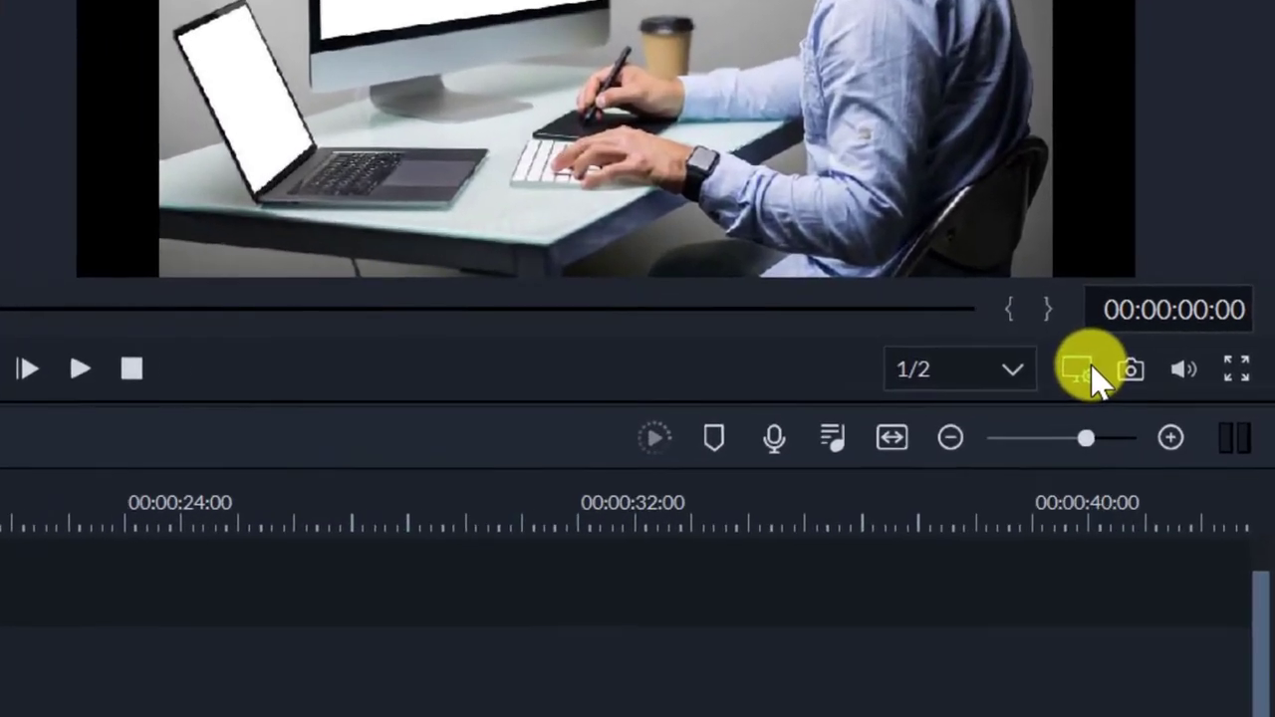
- Open the project settings, try the Custom aspect ratio, look at the resolution and frame rate choices, and cancel
click(1182, 354)
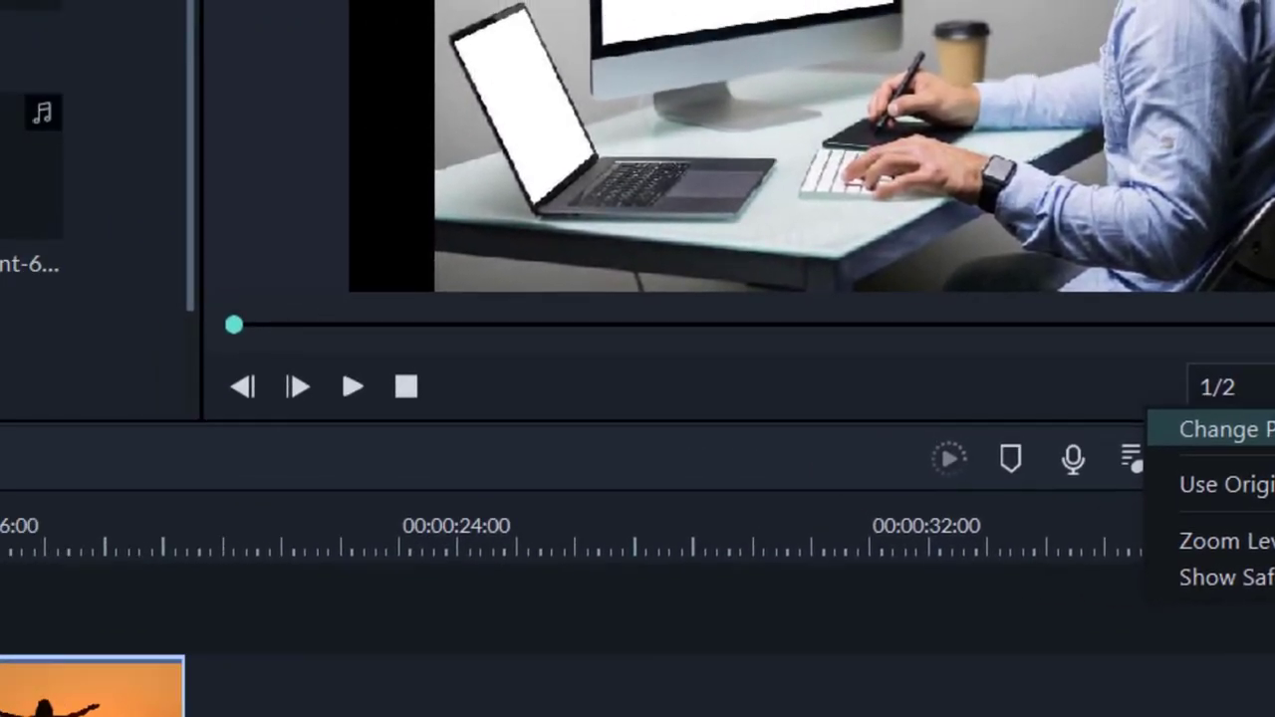
click(1091, 411)
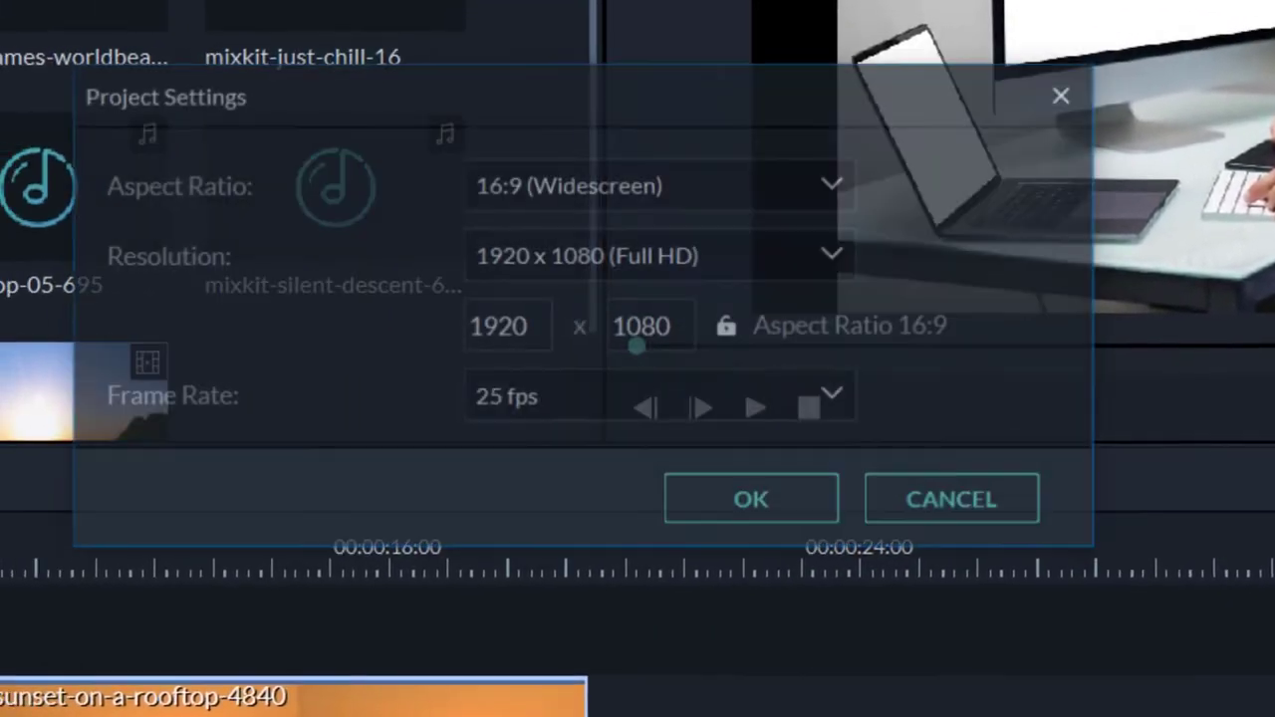
click(802, 196)
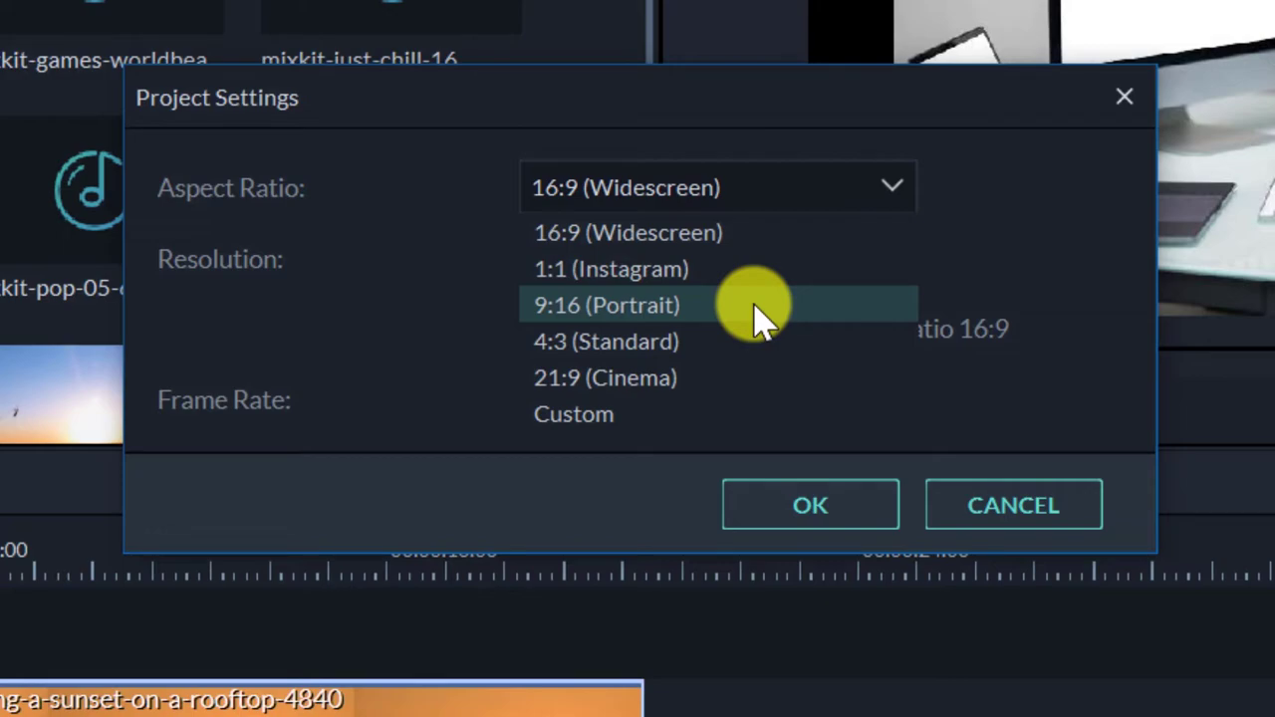
click(611, 413)
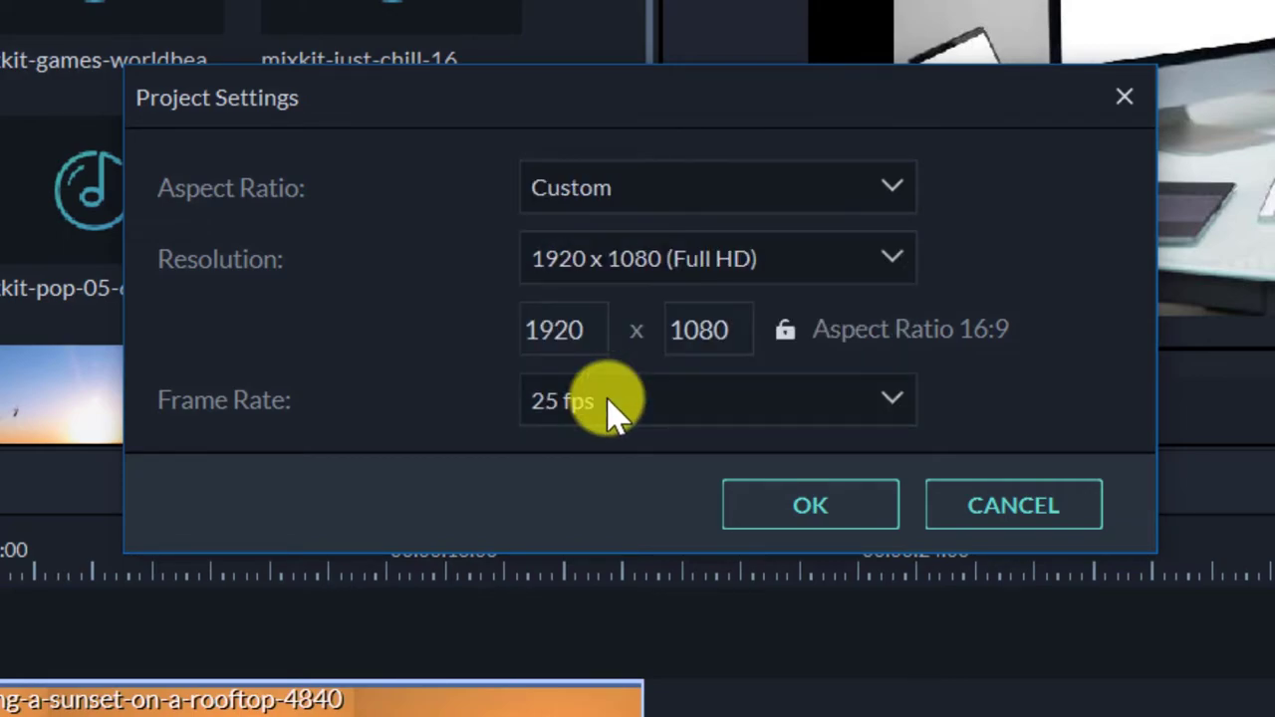
double_click(559, 330)
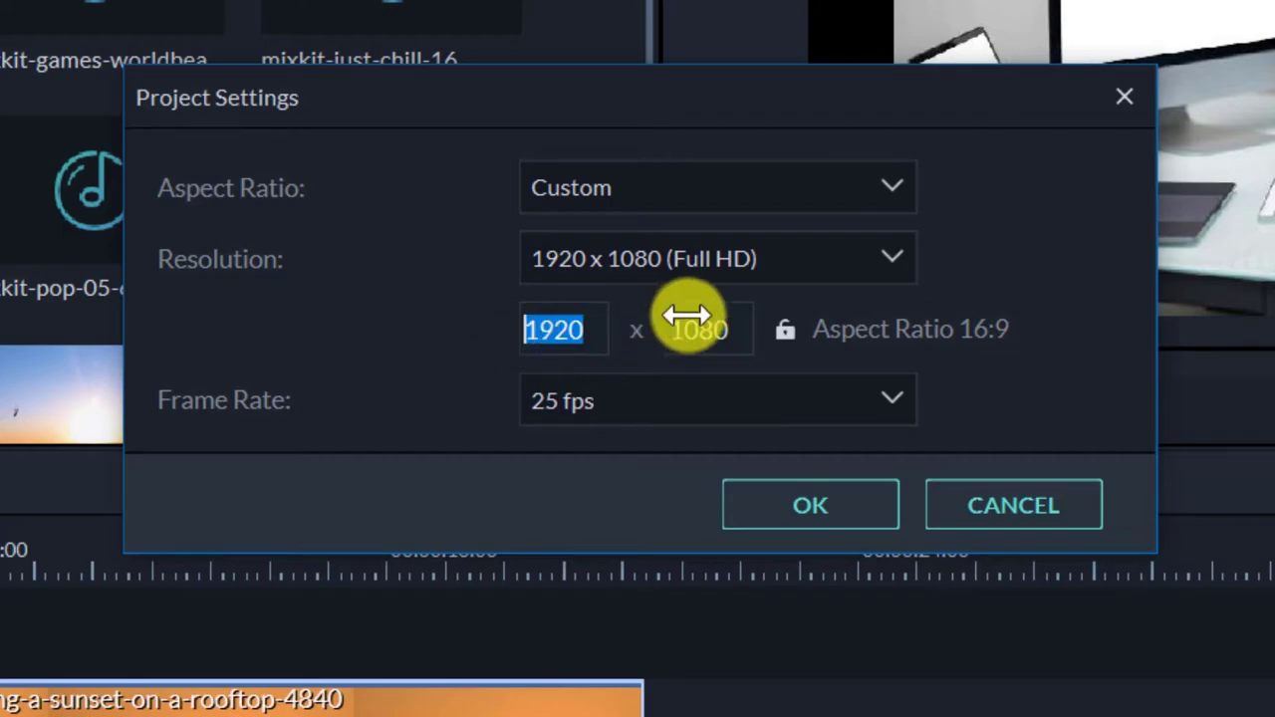
click(878, 404)
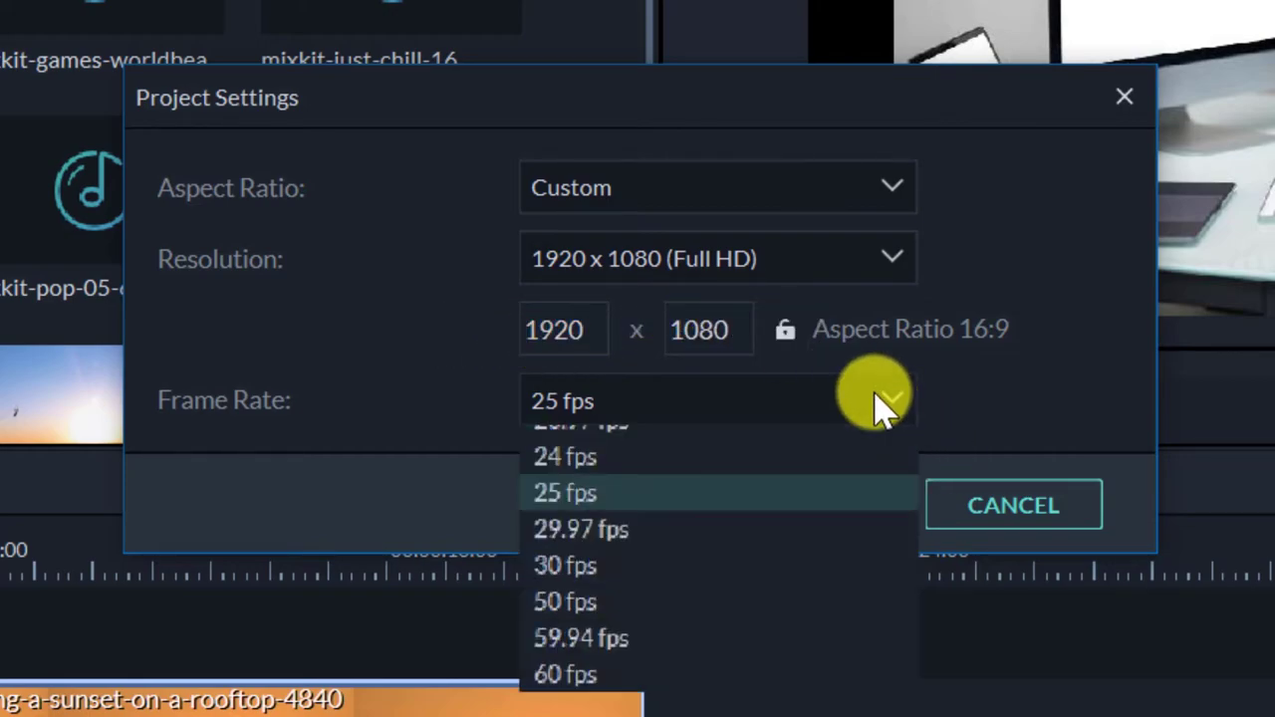
click(946, 392)
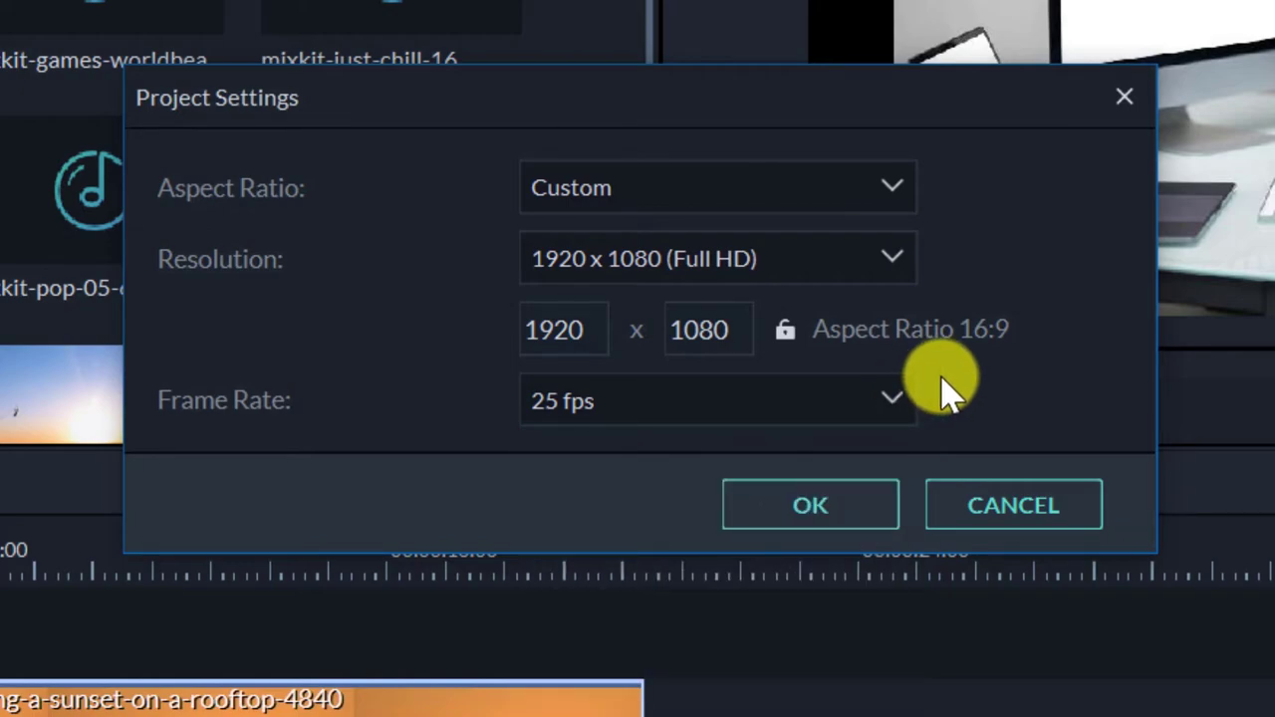
click(961, 508)
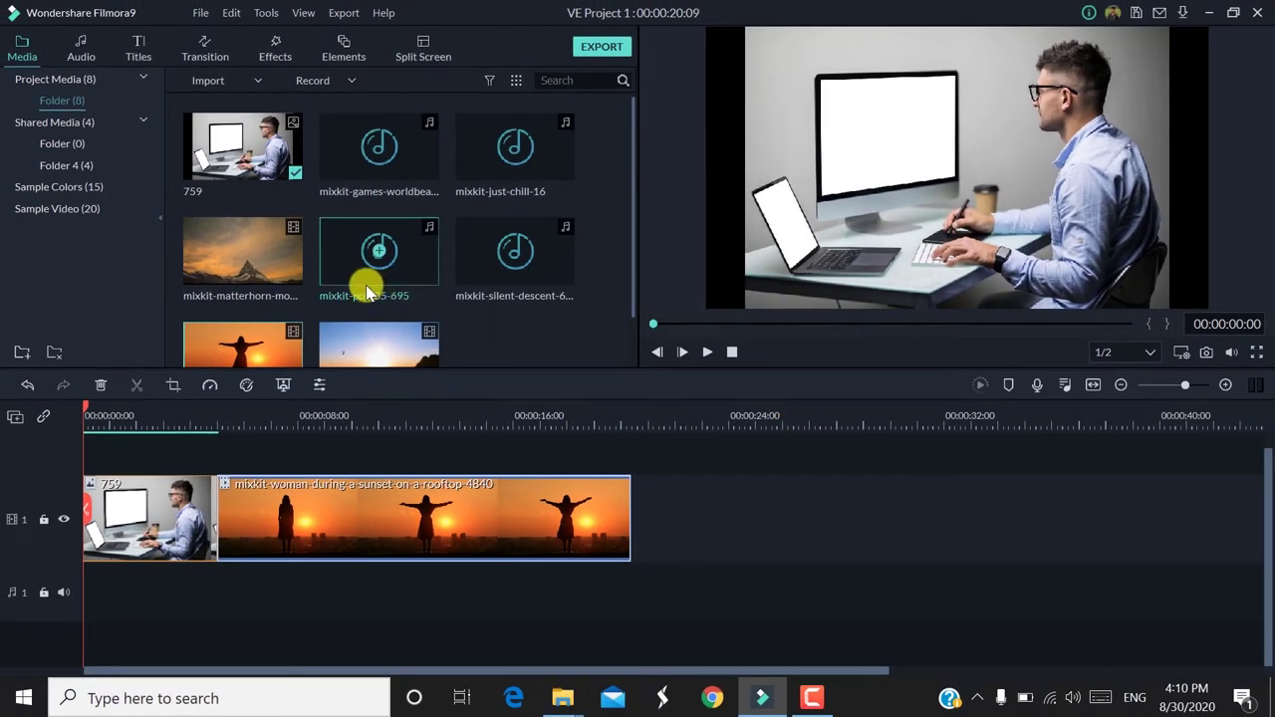
- Add the mixkit-matterhorn video to the video track directly after the sunset clip
scroll(368, 289, down, 1)
drag(272, 199, 635, 511)
key(ctrl+z)
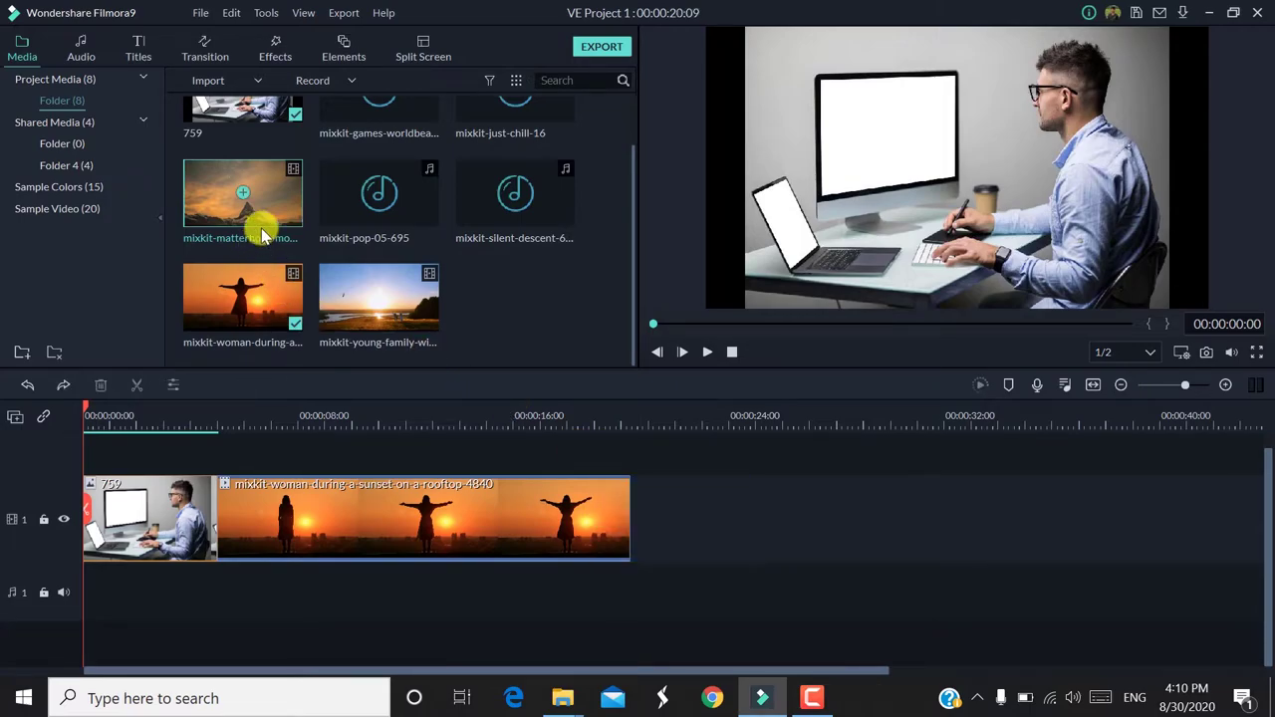
drag(264, 235, 645, 514)
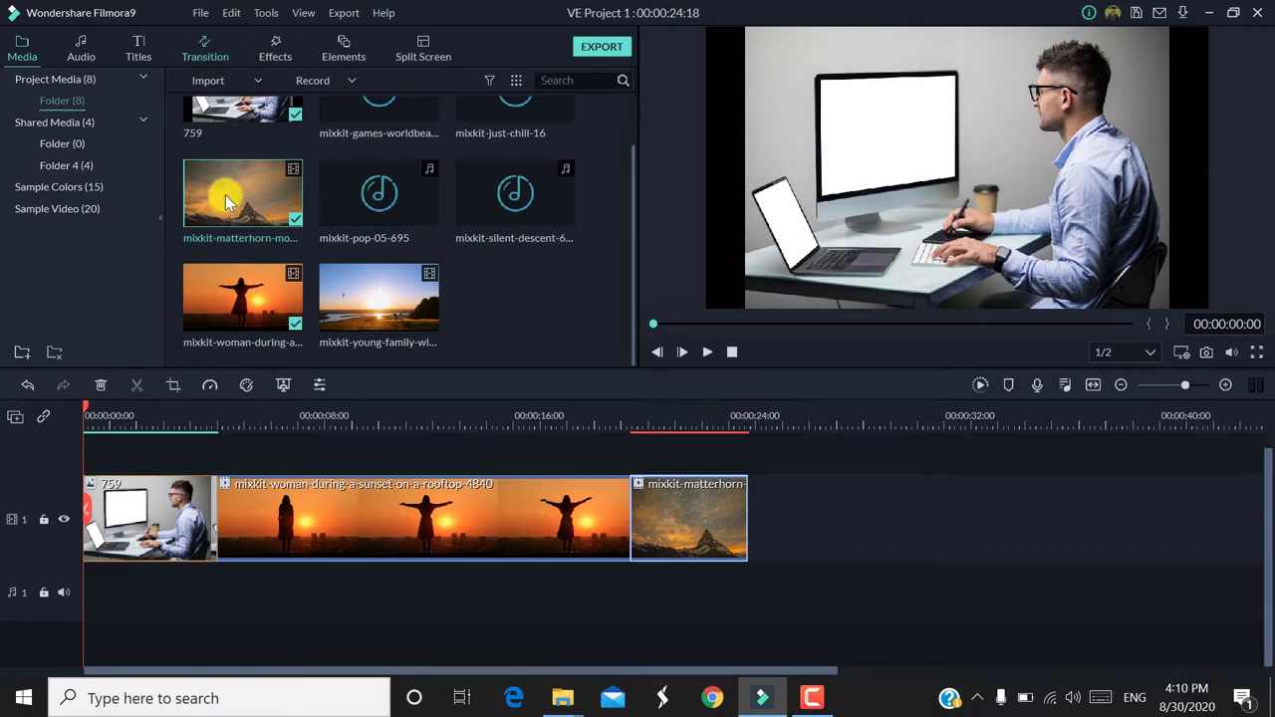
- Add a Dissolve transition between the photo and the sunset clip, and a Fade transition between the sunset and matterhorn clips
drag(399, 135, 209, 516)
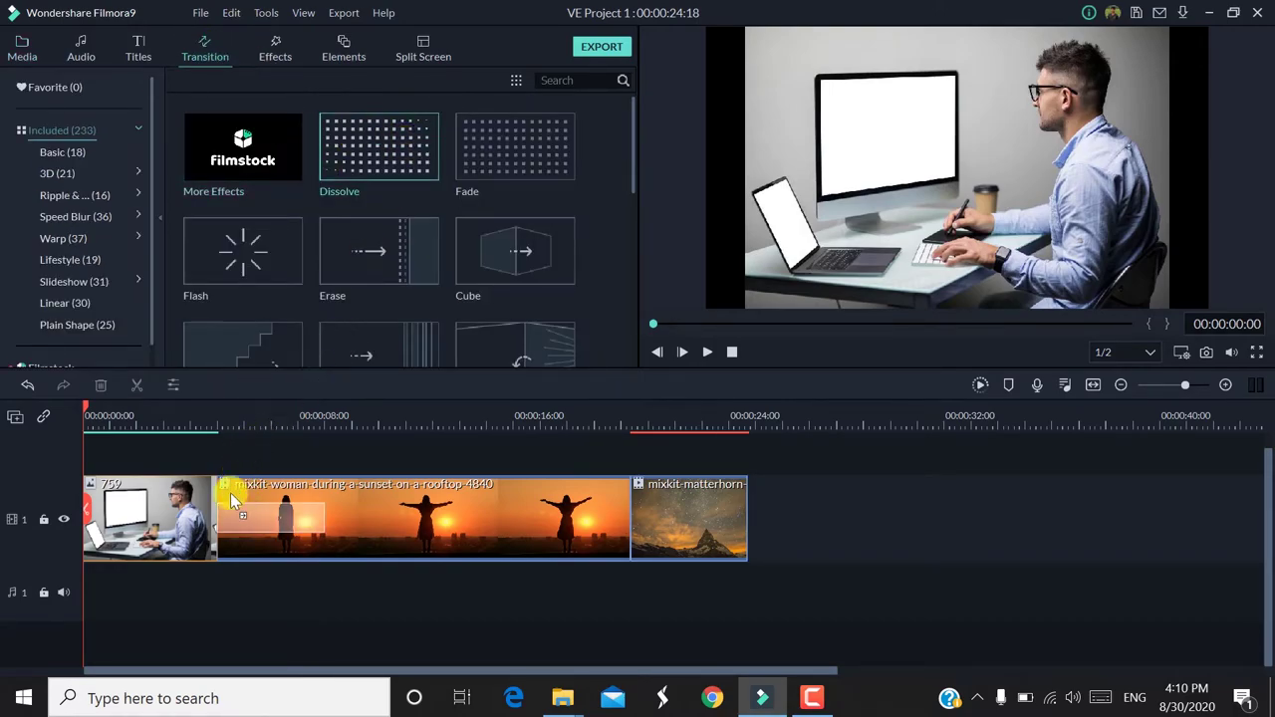
click(484, 138)
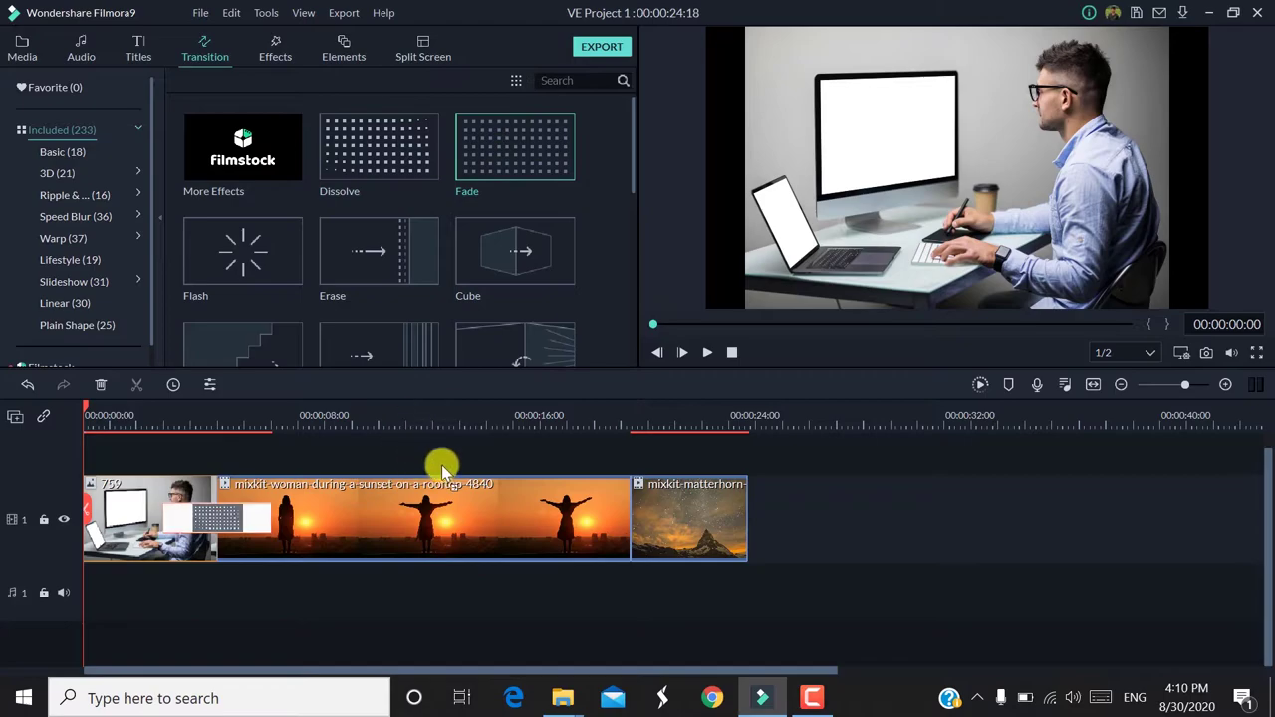
drag(443, 468, 620, 528)
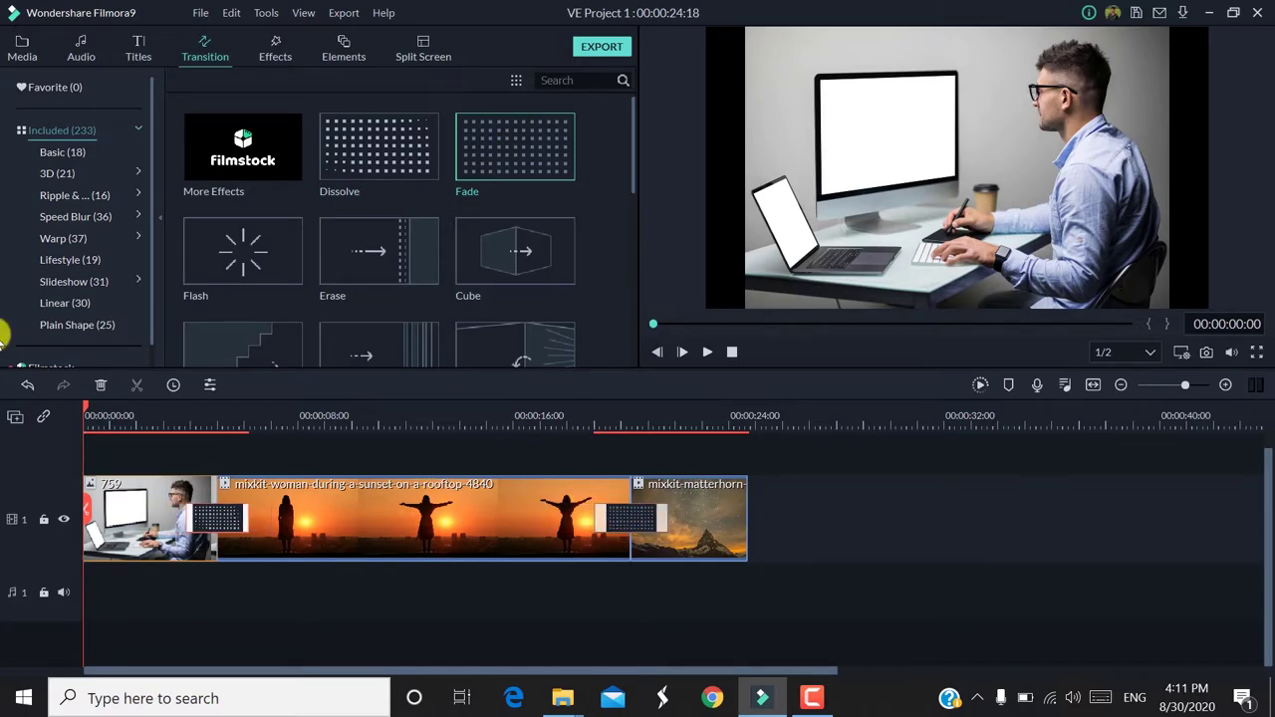
- Place the mixkit-games-worldbeat music from the project media at the start of the audio track
click(84, 43)
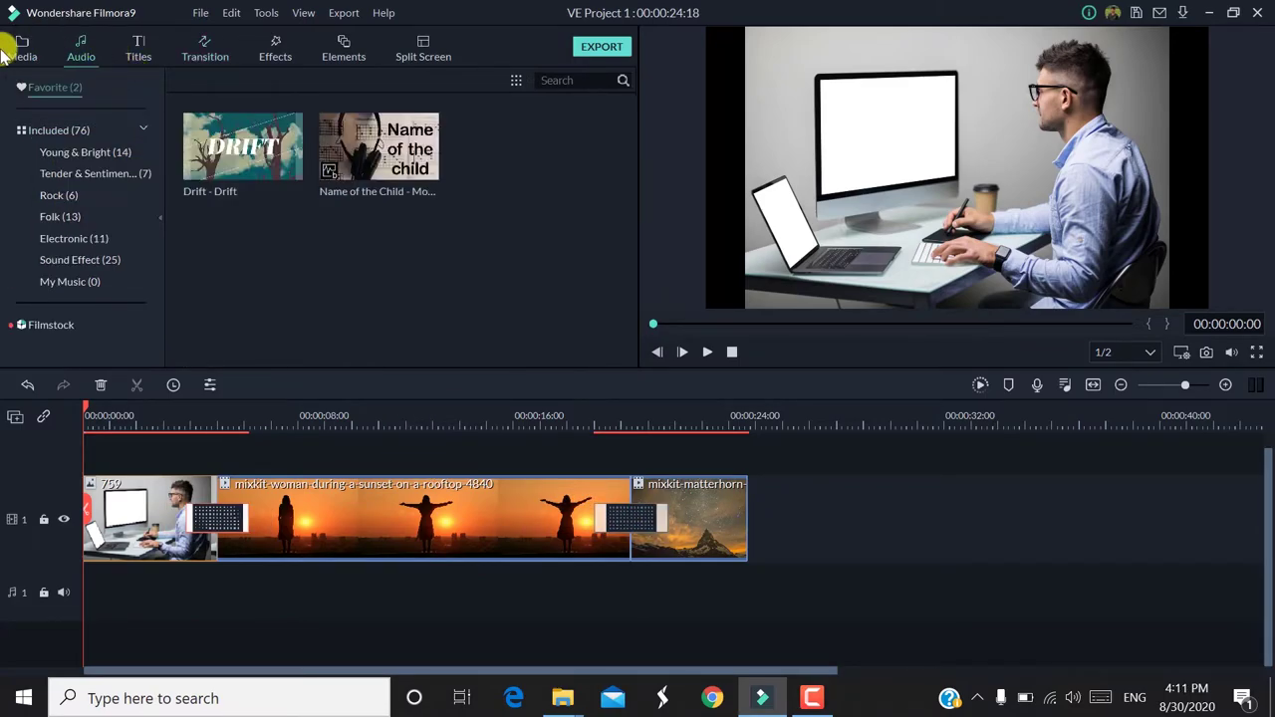
click(10, 54)
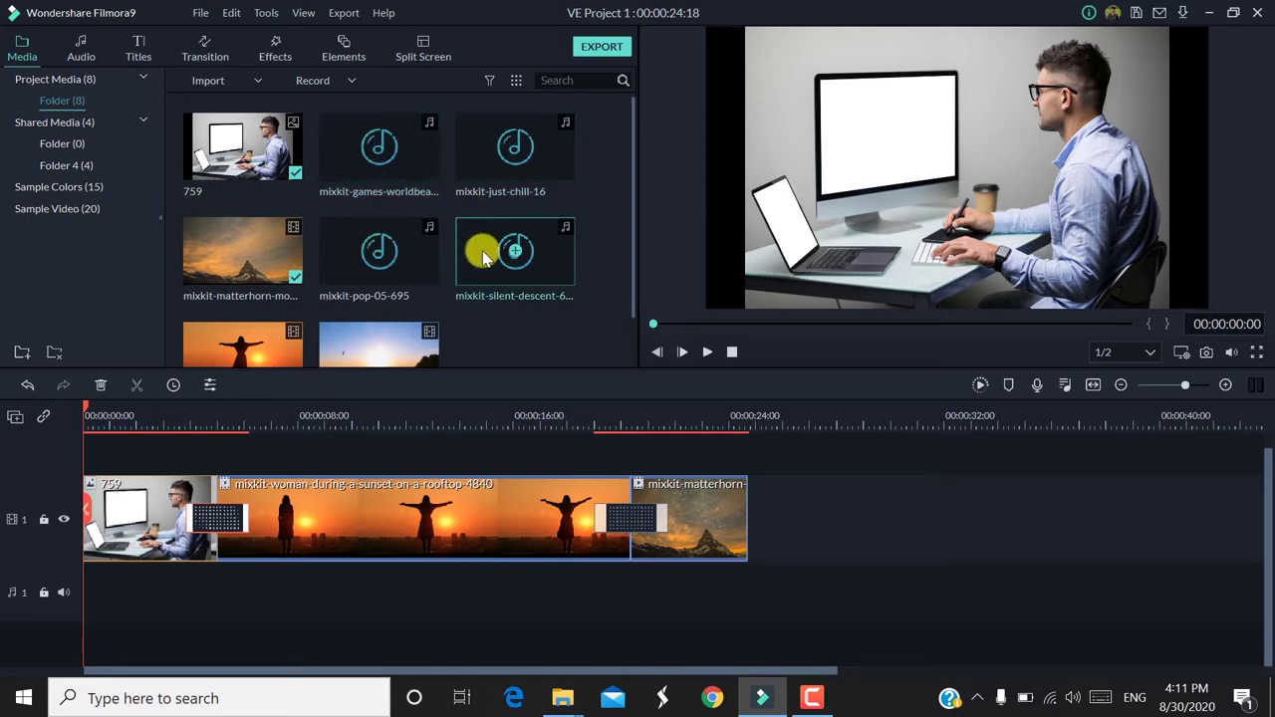
click(405, 175)
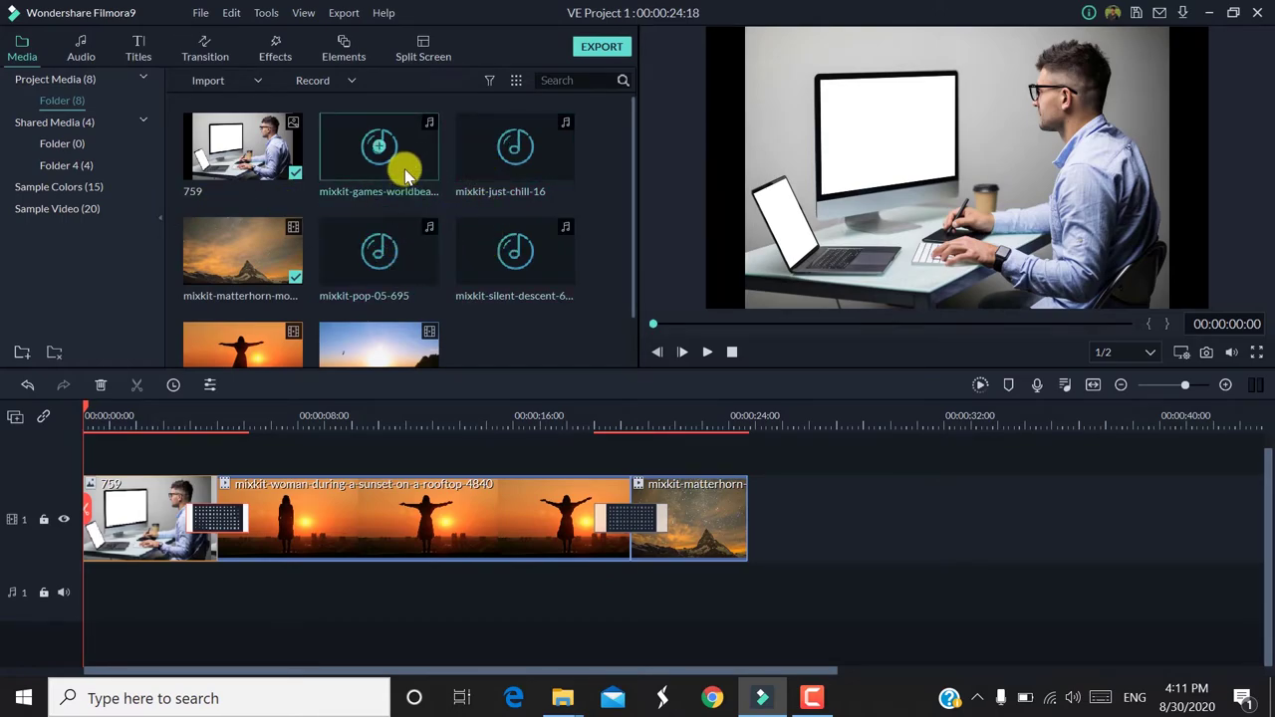
drag(405, 175, 69, 567)
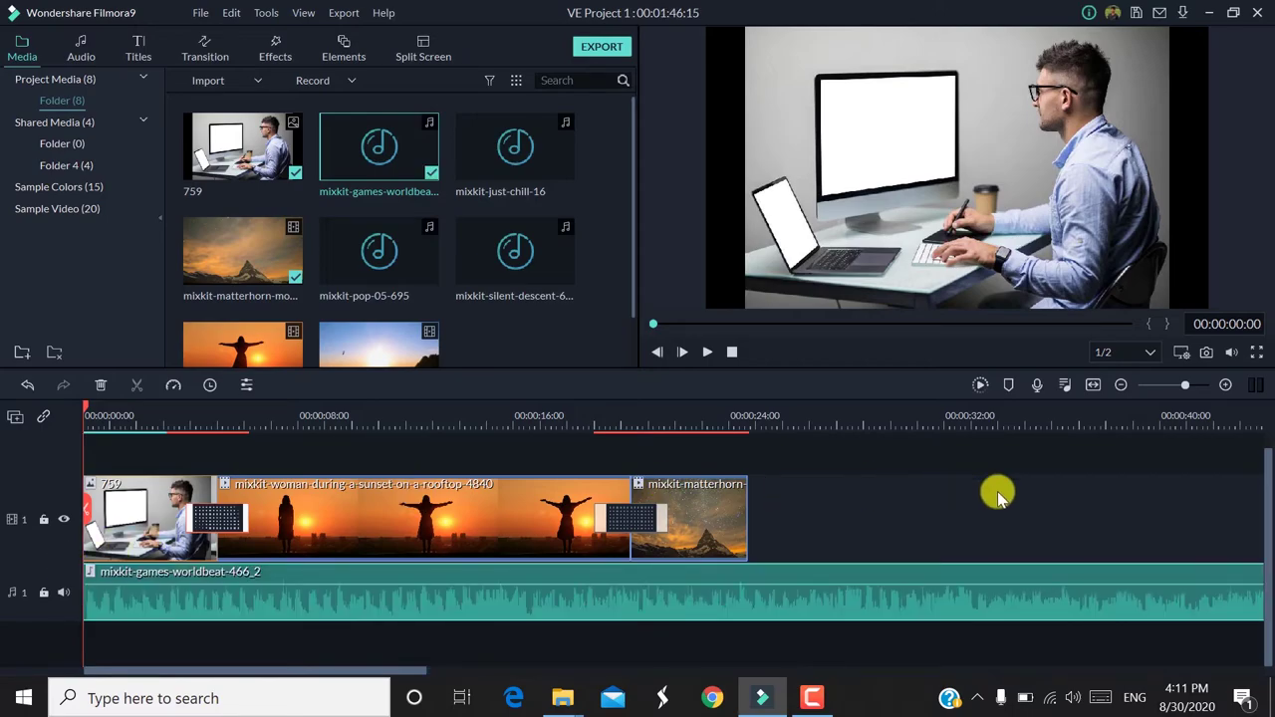
- Split the music at the end of the last video clip, 00:00:24:18, and delete the part after it
click(745, 422)
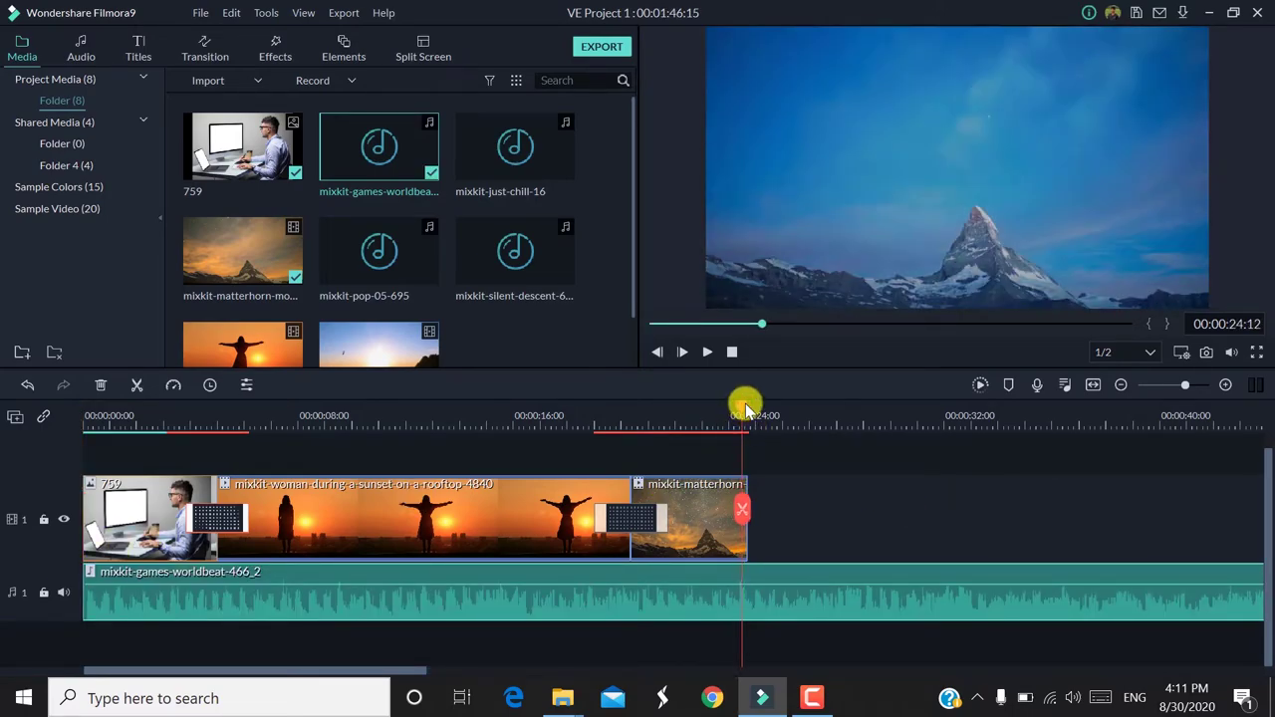
click(746, 409)
click(748, 408)
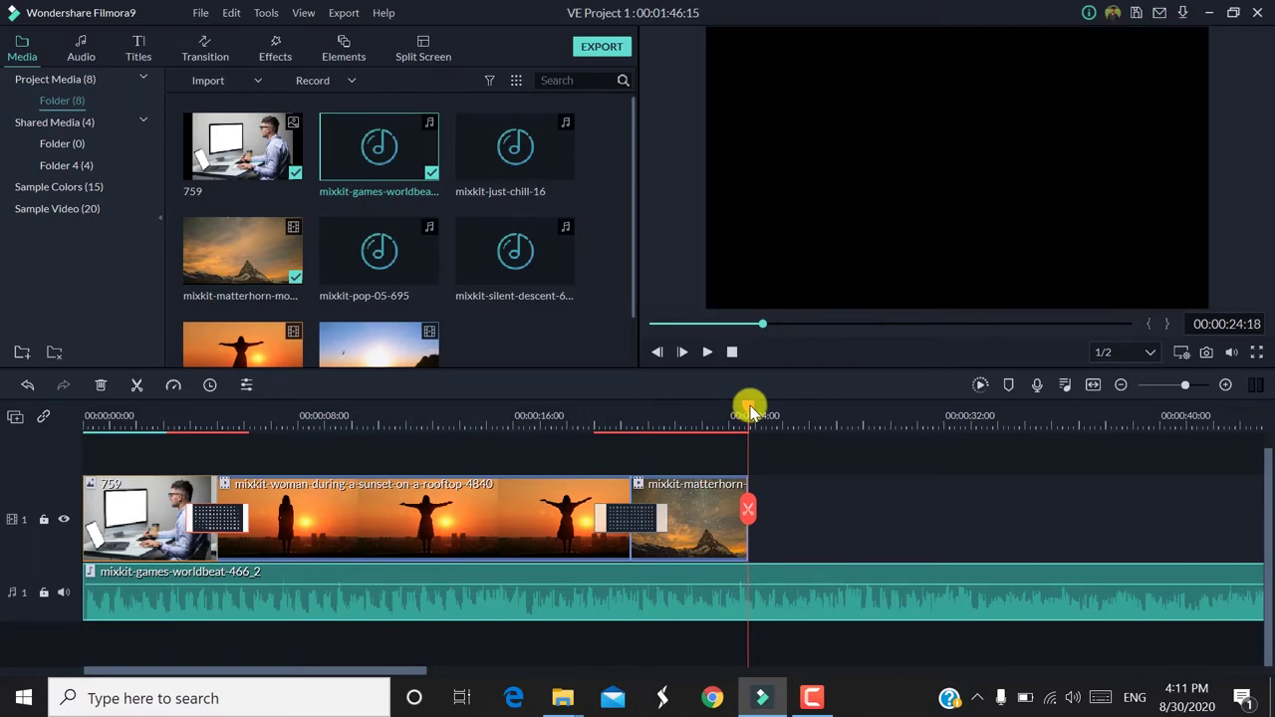
click(747, 509)
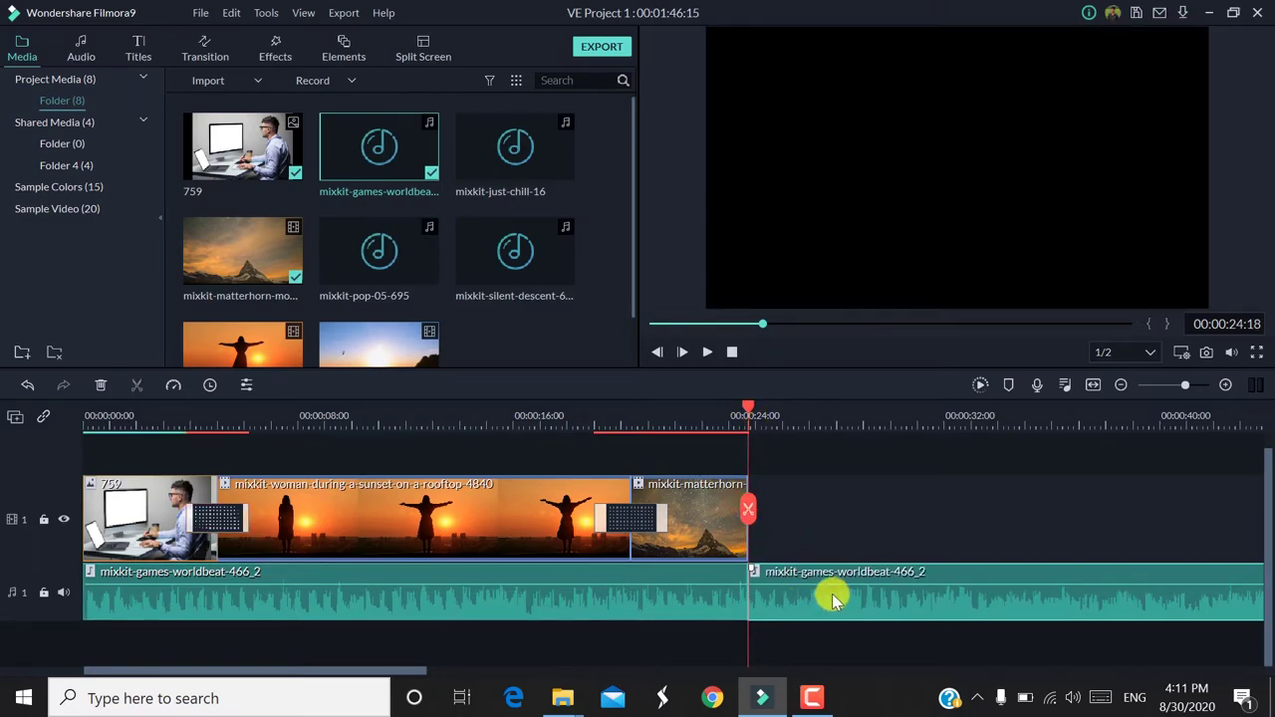
key(Delete)
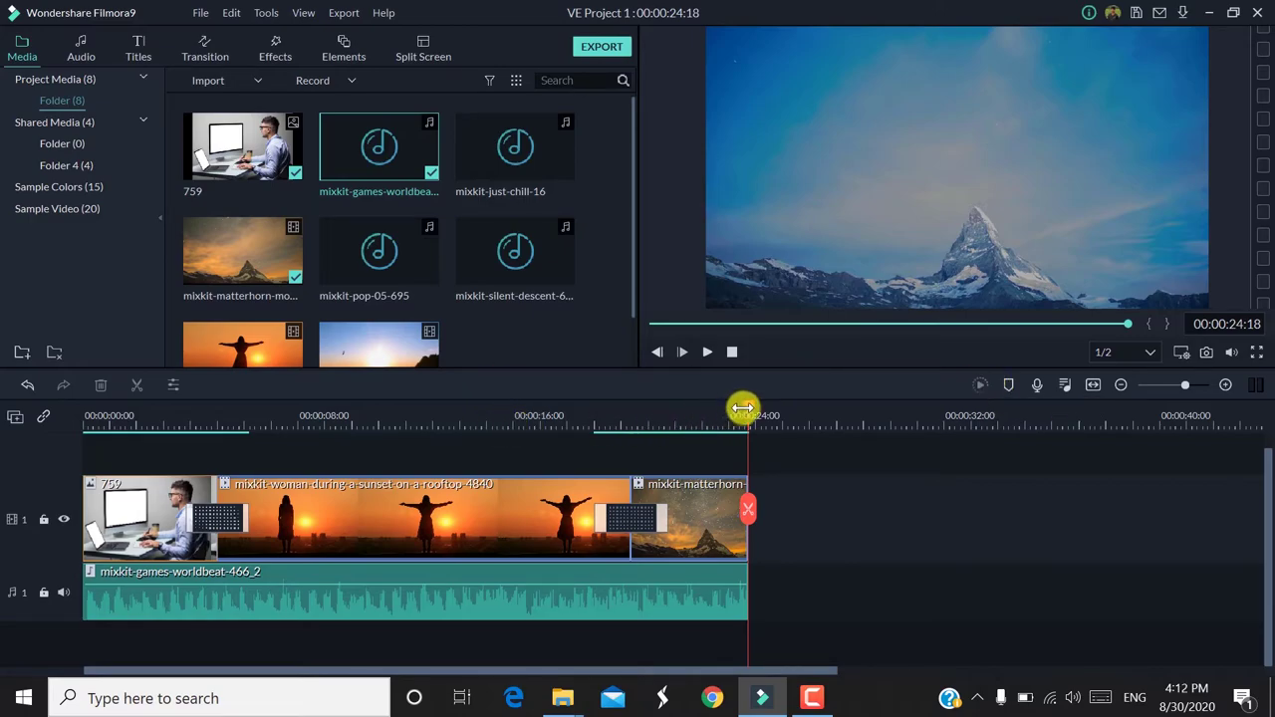
- Play back the opening of the edited timeline to check it, and stop the playback
drag(742, 408, 171, 449)
key(space)
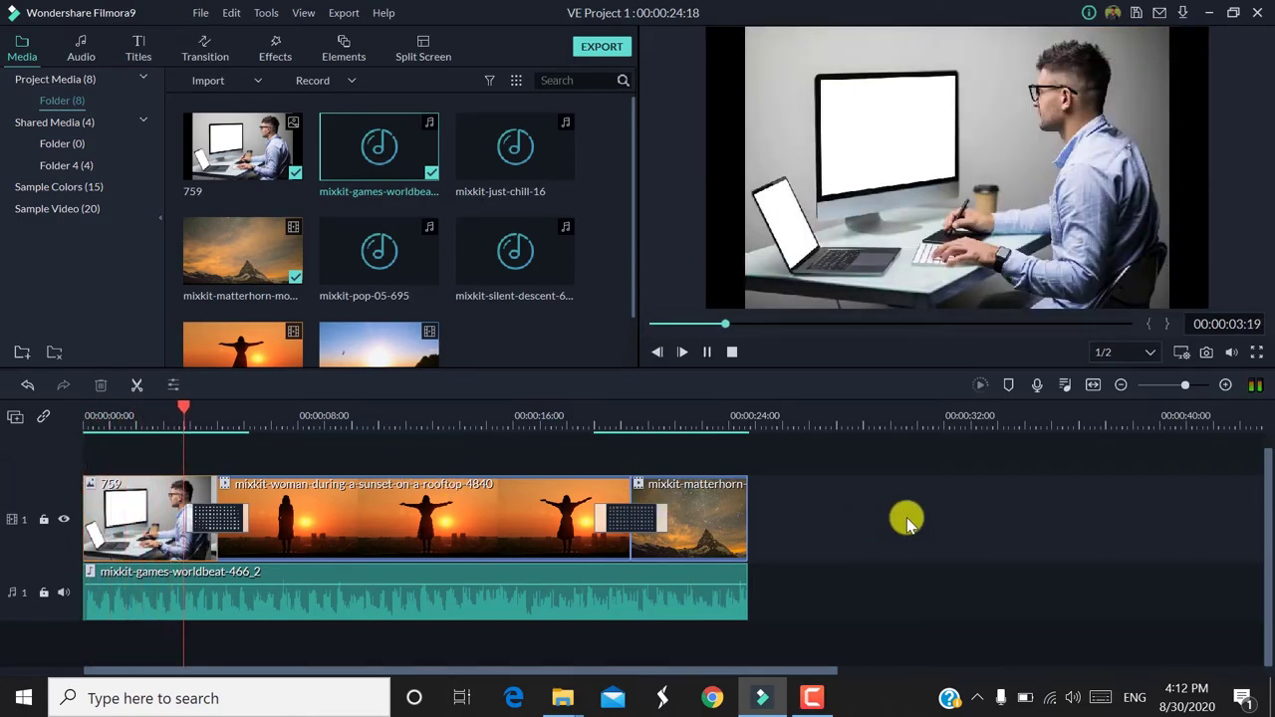
key(space)
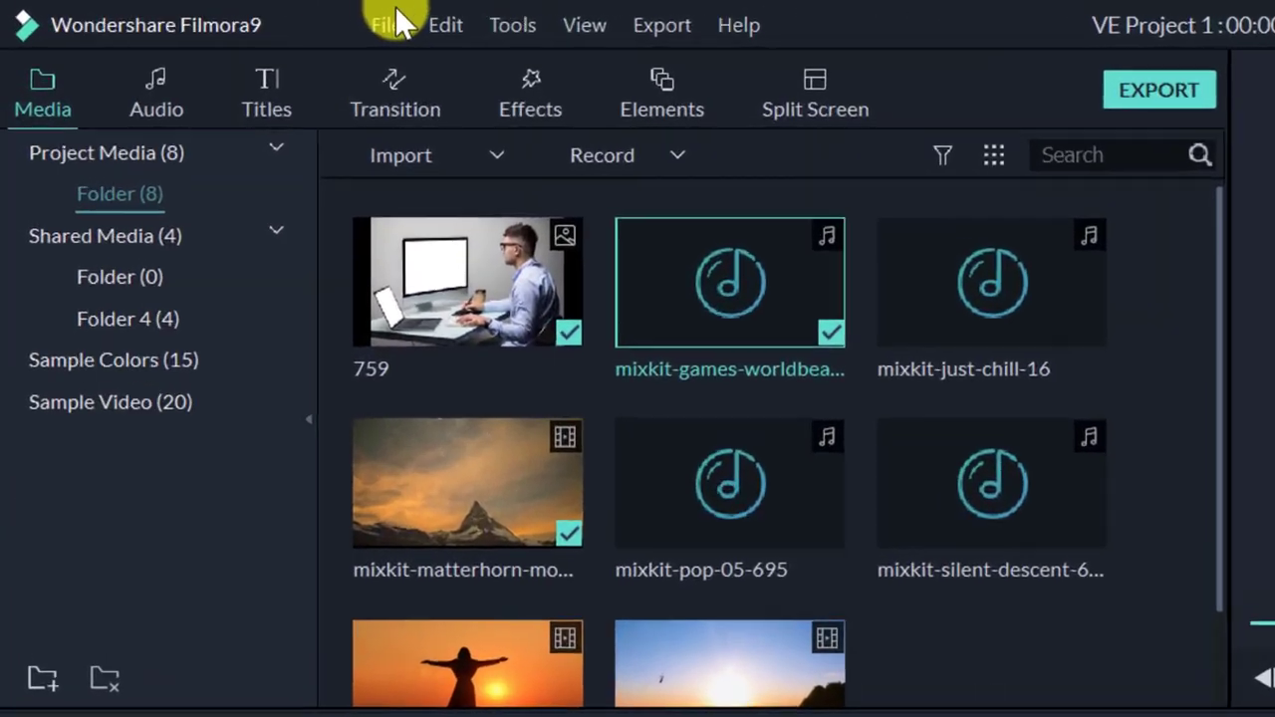
- Examine the file types offered when saving the project as a new file, and close the dialog without saving
click(392, 22)
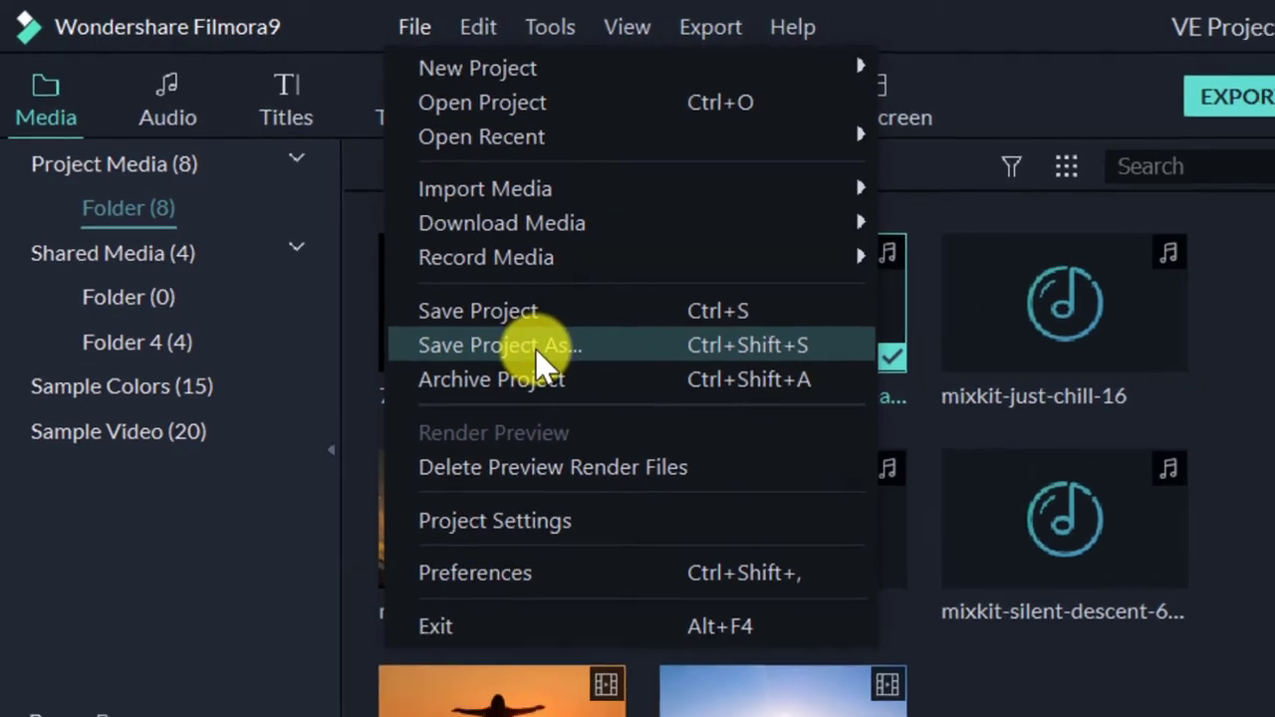
click(521, 360)
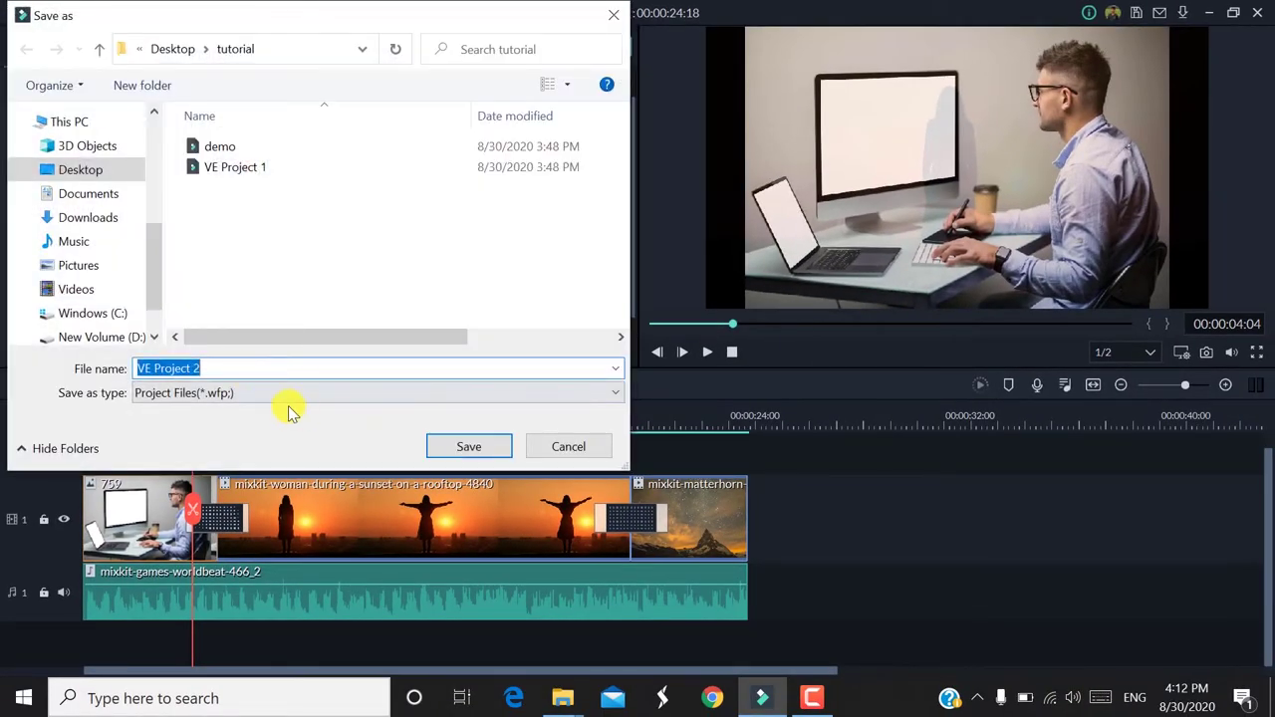
click(289, 397)
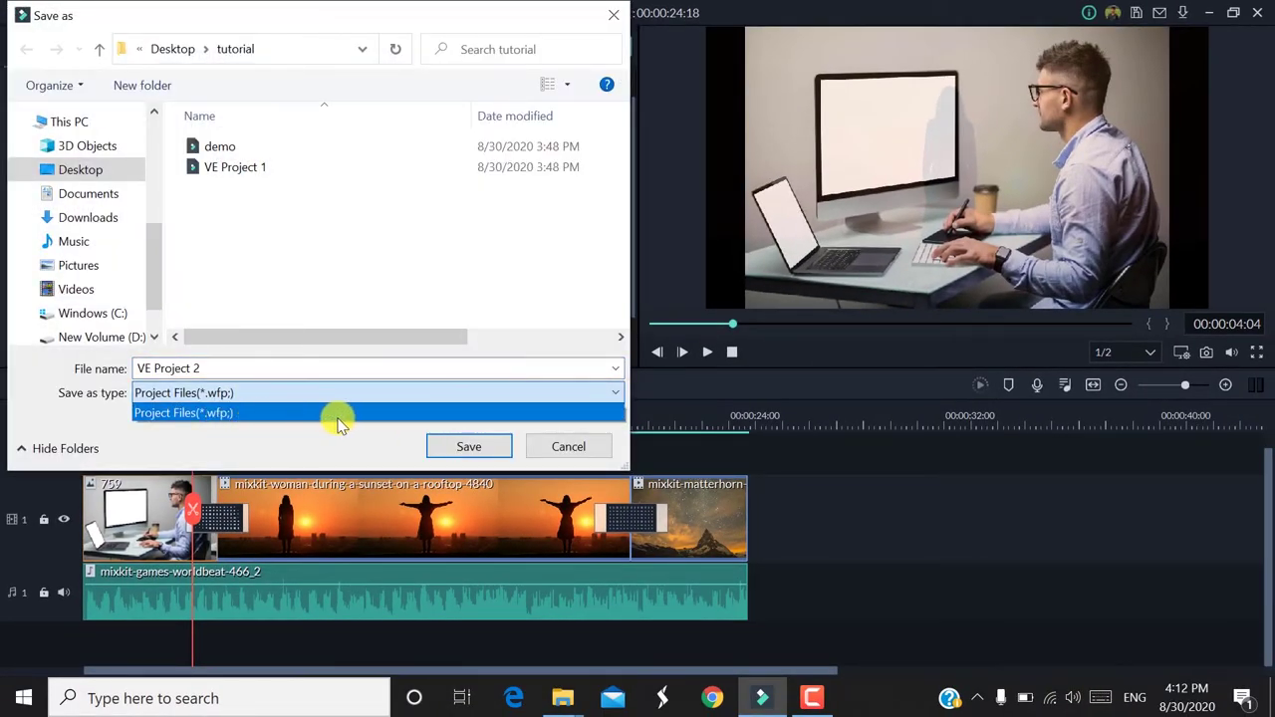
click(574, 447)
click(586, 456)
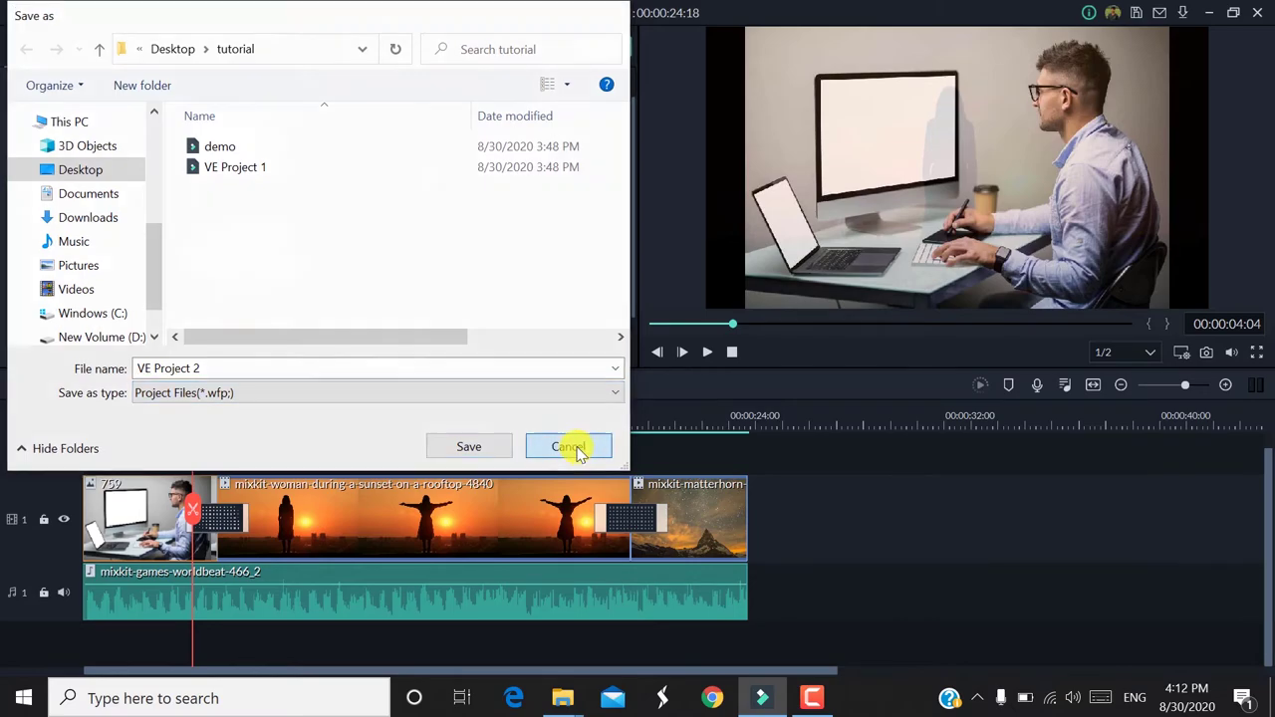
- Open the dialog for archiving the project, and close it without saving
click(199, 15)
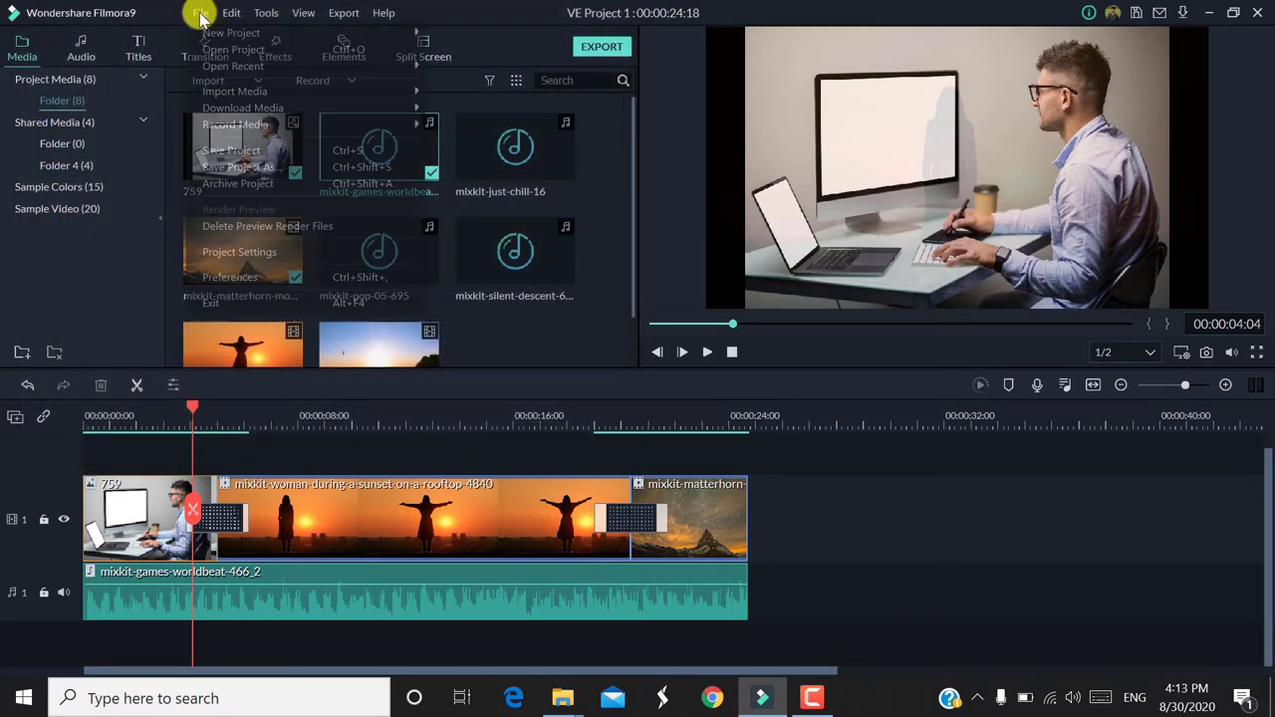
click(224, 169)
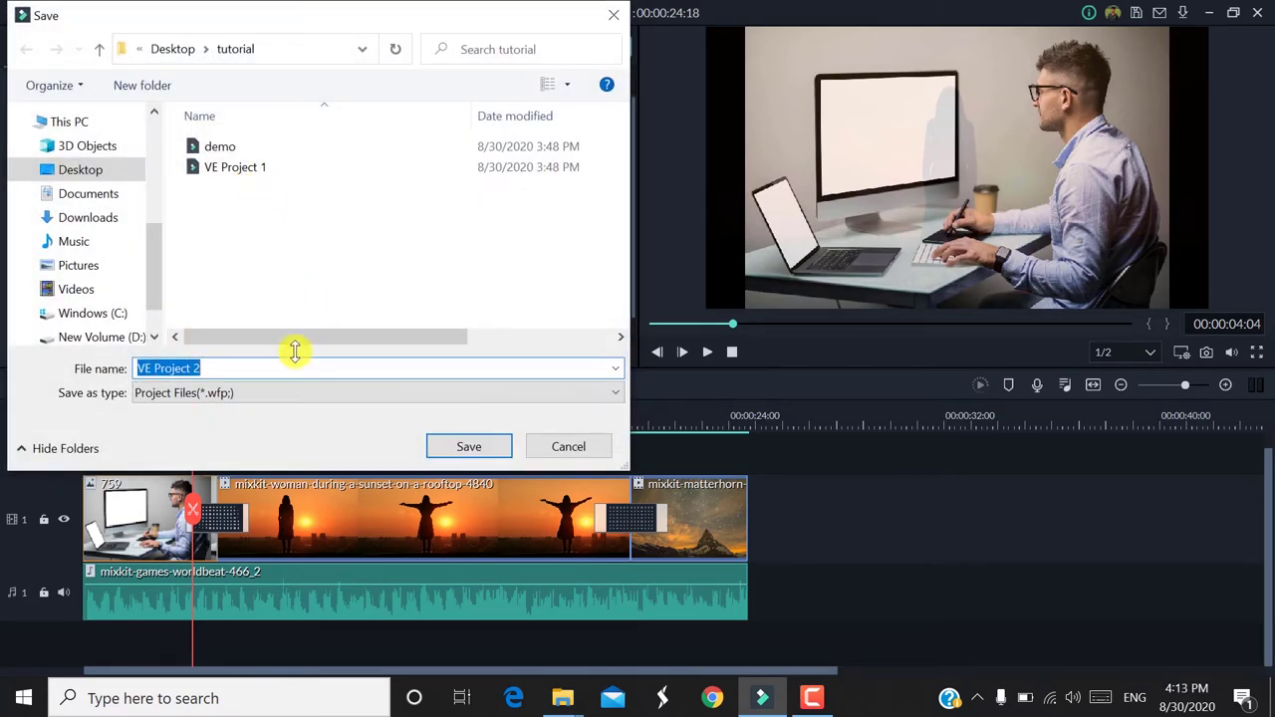
click(558, 448)
- Switch to File Explorer and compare the file sizes of the demo and VE Project 1 project files
mouse_move(565, 682)
click(393, 608)
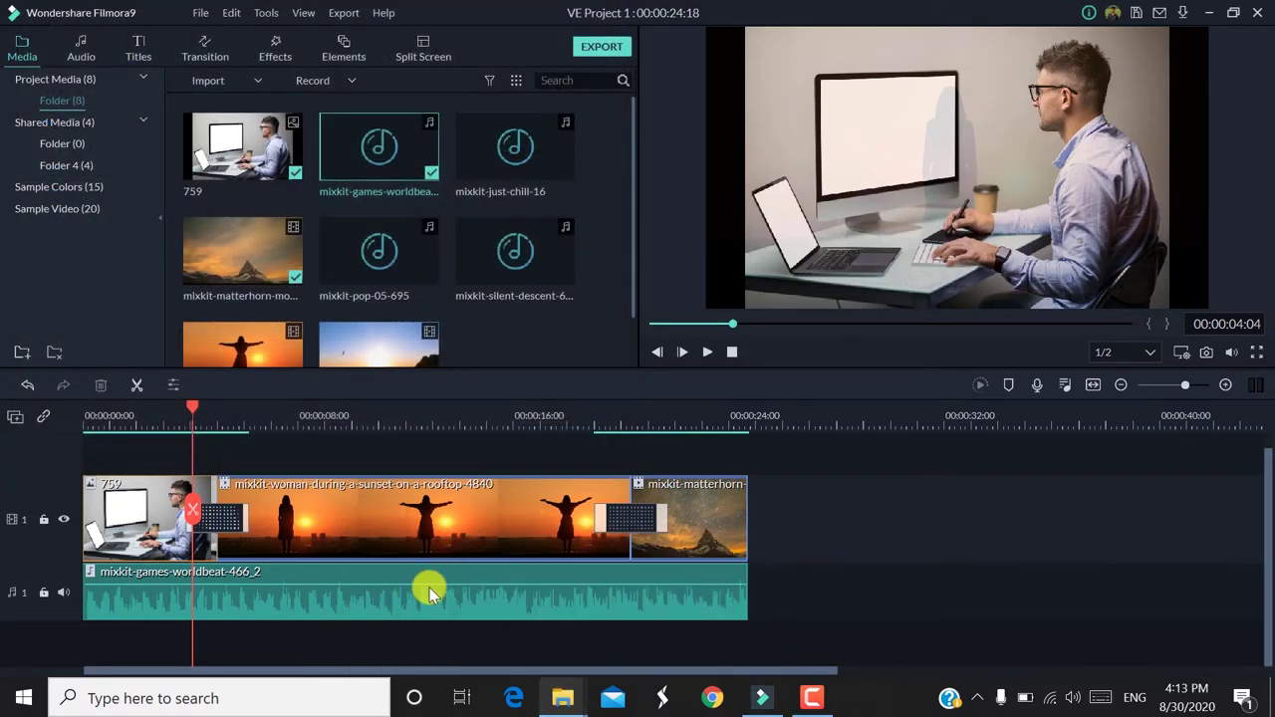
click(257, 128)
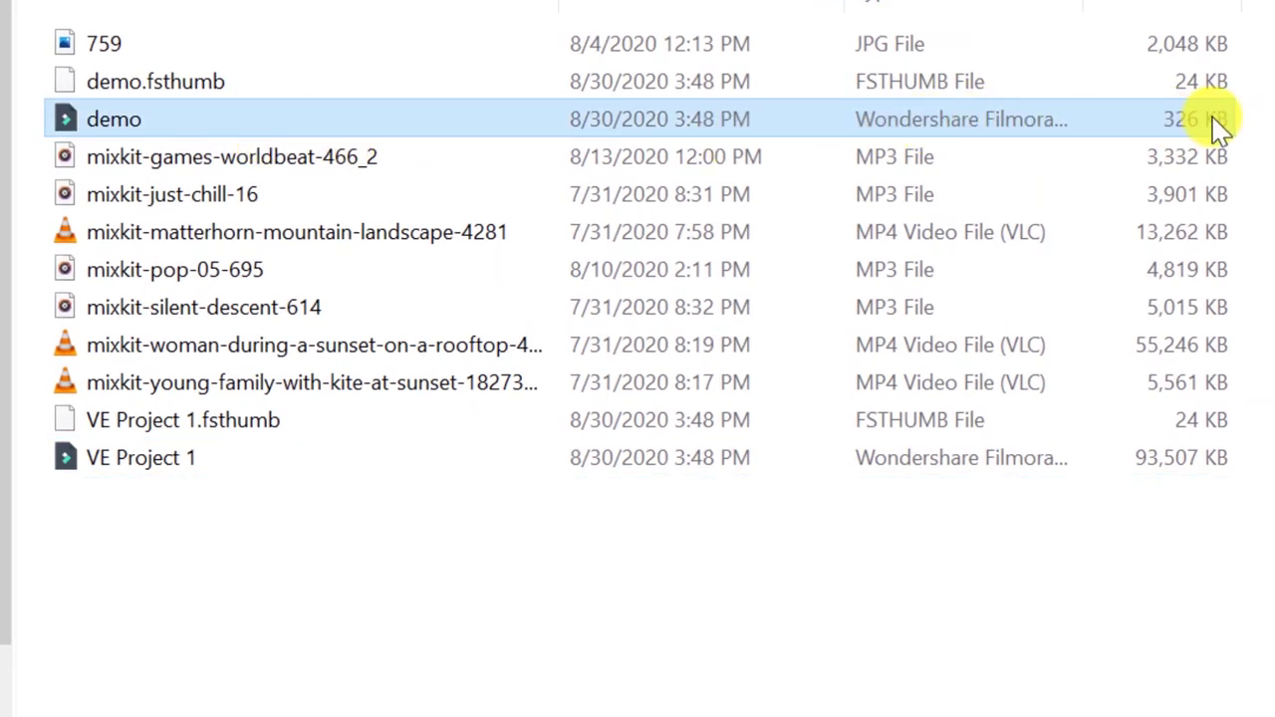
click(609, 466)
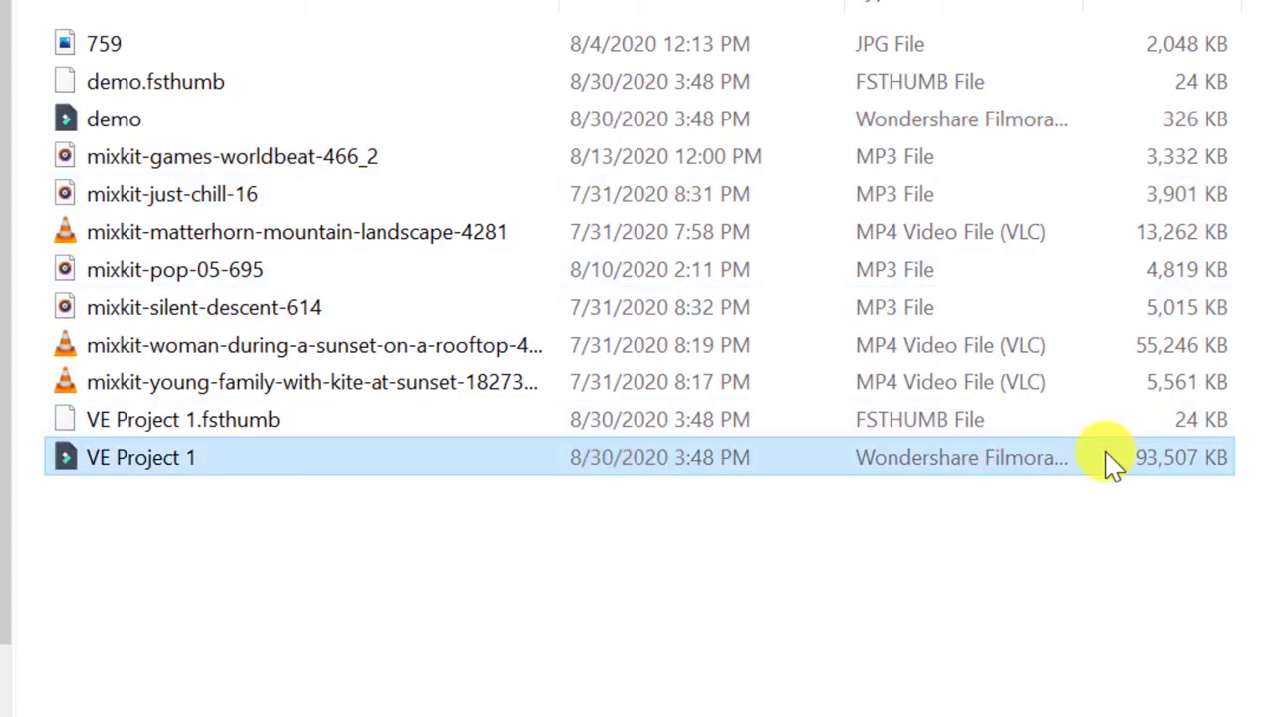
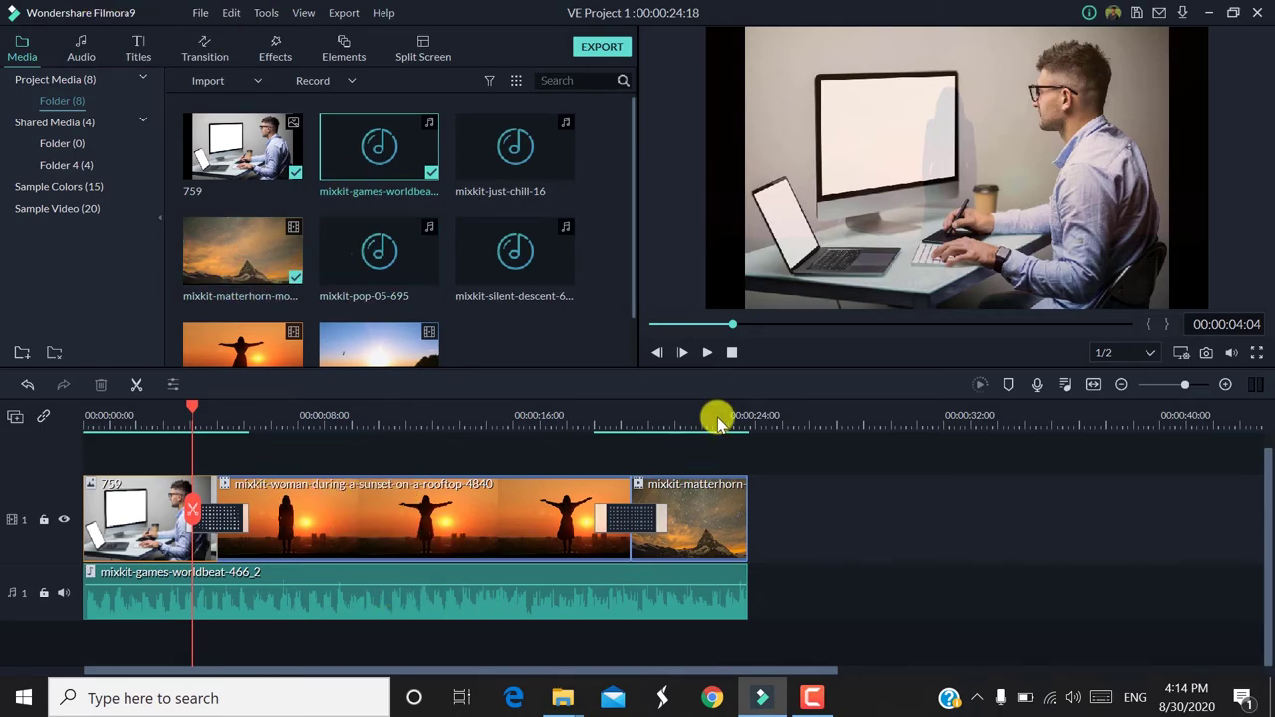
- Delete all clips, transitions and music from the timeline
drag(822, 587, 275, 401)
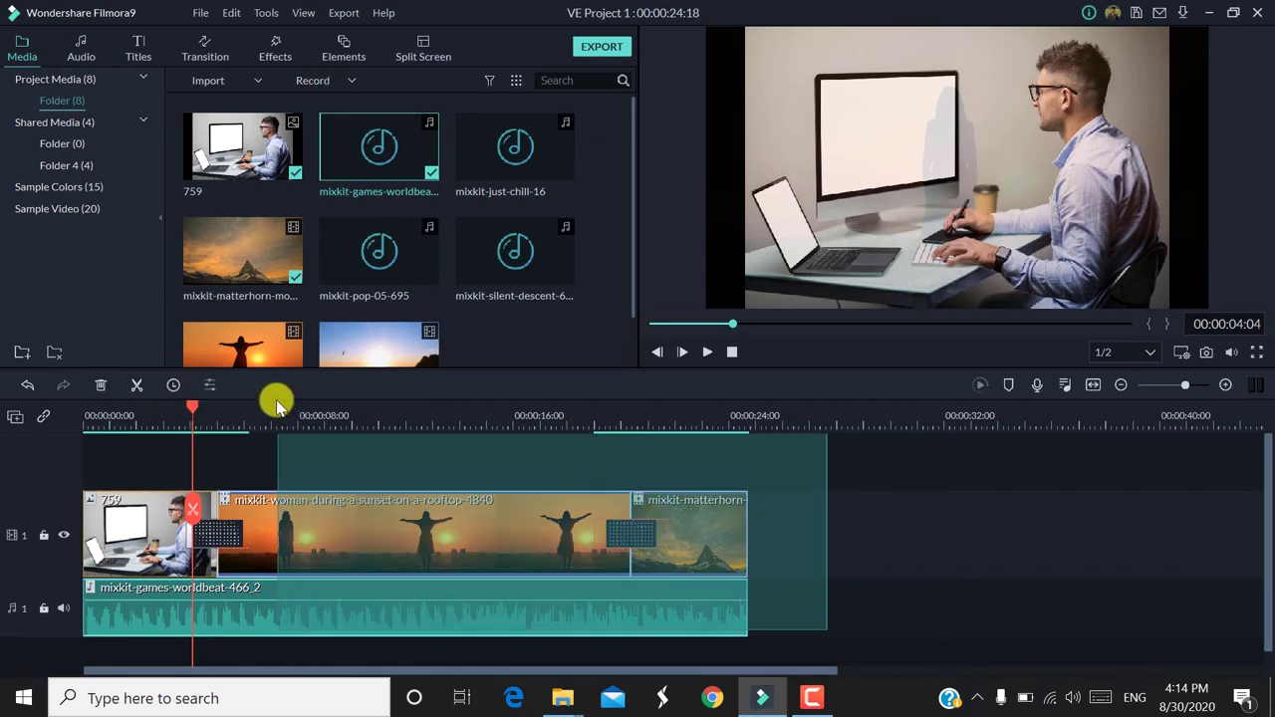
key(Delete)
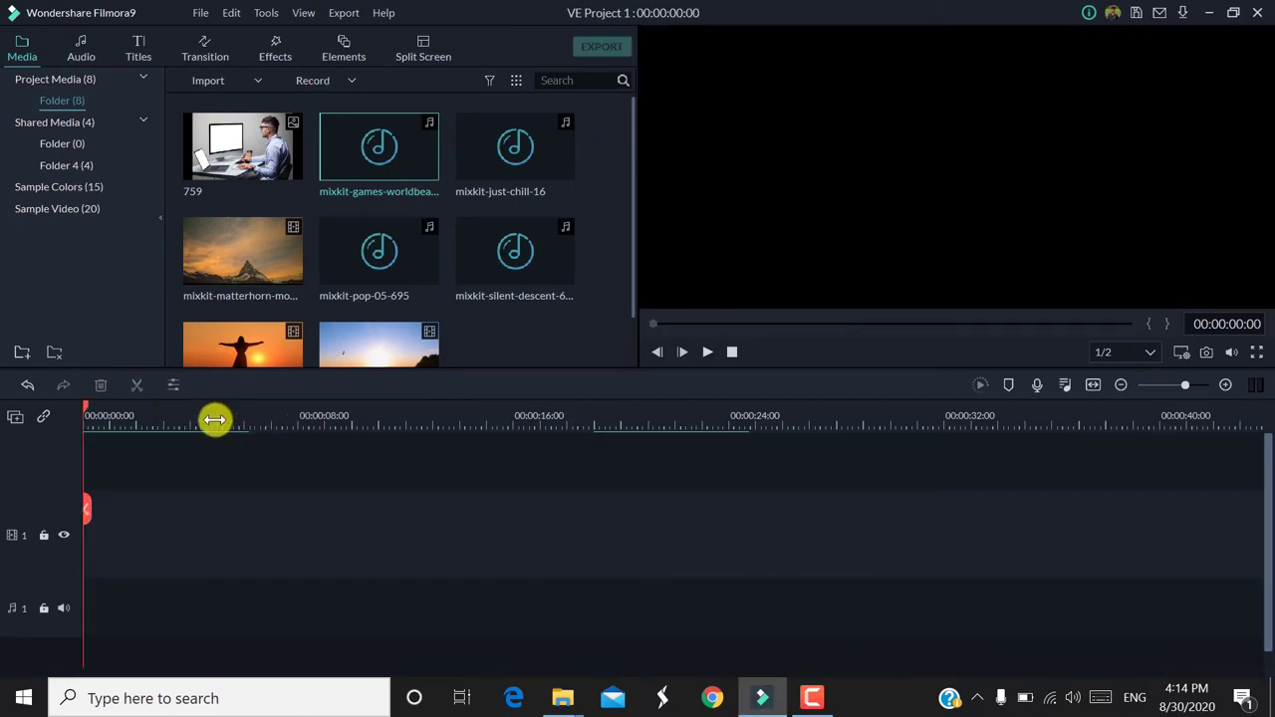
- Create a proxy file for the mixkit-woman-during-a-sunset-on-a-rooftop-4840 clip in the project media
scroll(271, 294, down, 2)
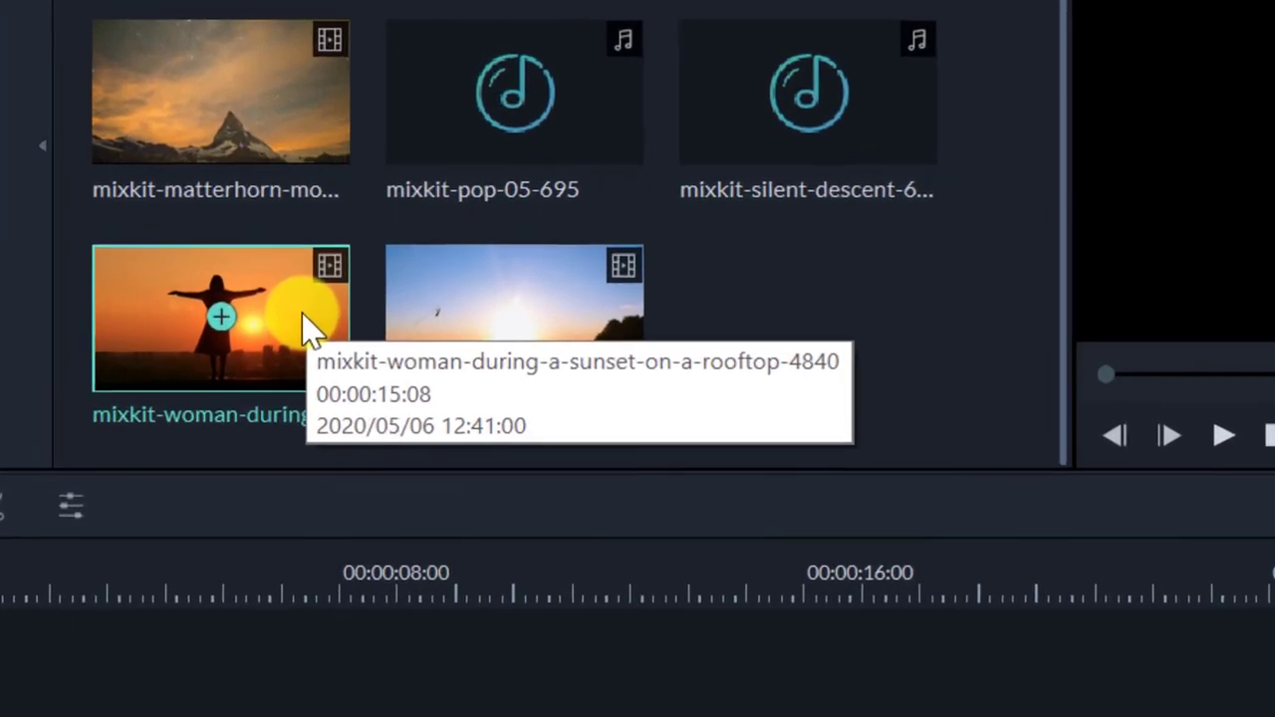
right_click(281, 301)
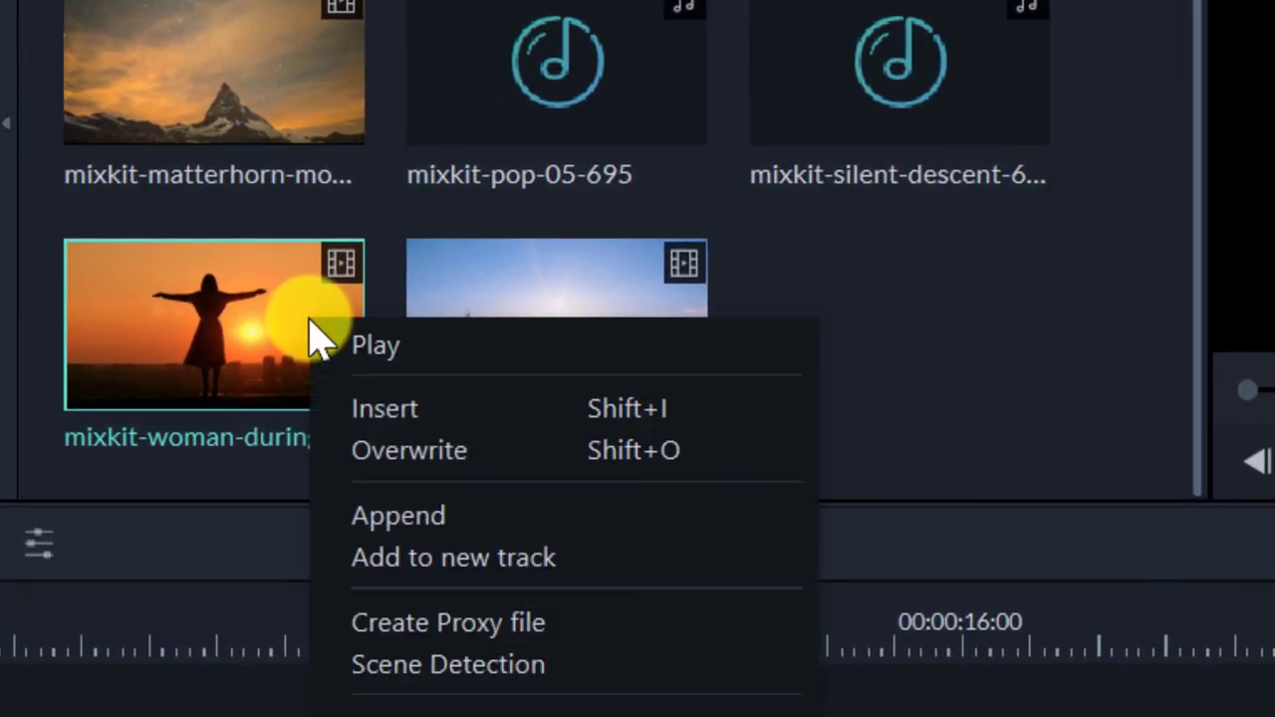
click(449, 625)
mouse_move(103, 441)
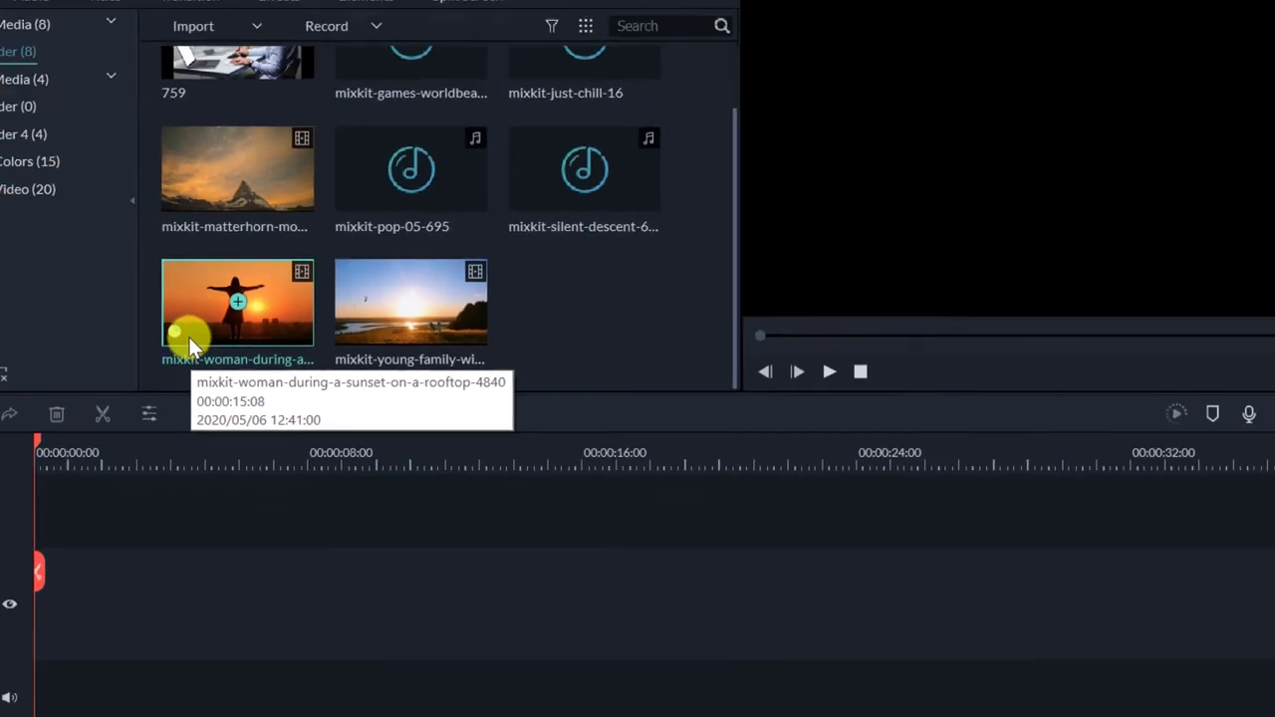
- Examine the properties of the woman-during-a-sunset clip, such as file size, resolution and bit rate
right_click(189, 337)
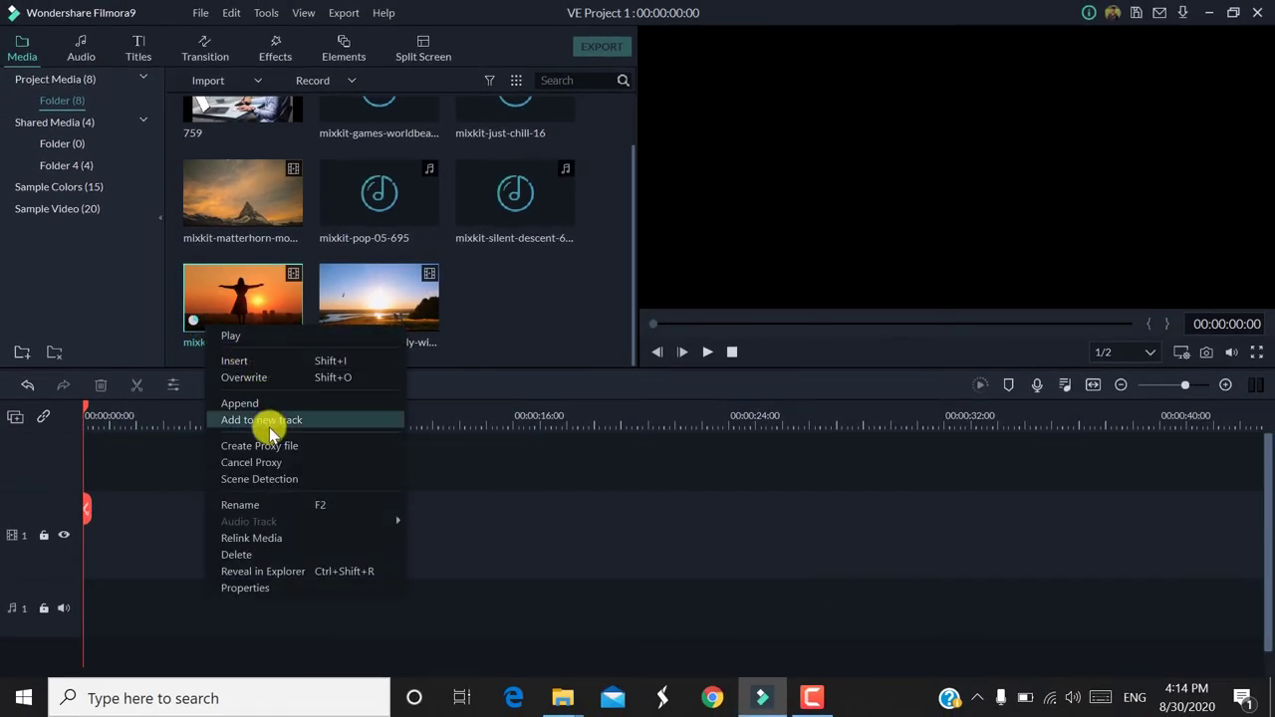
click(273, 586)
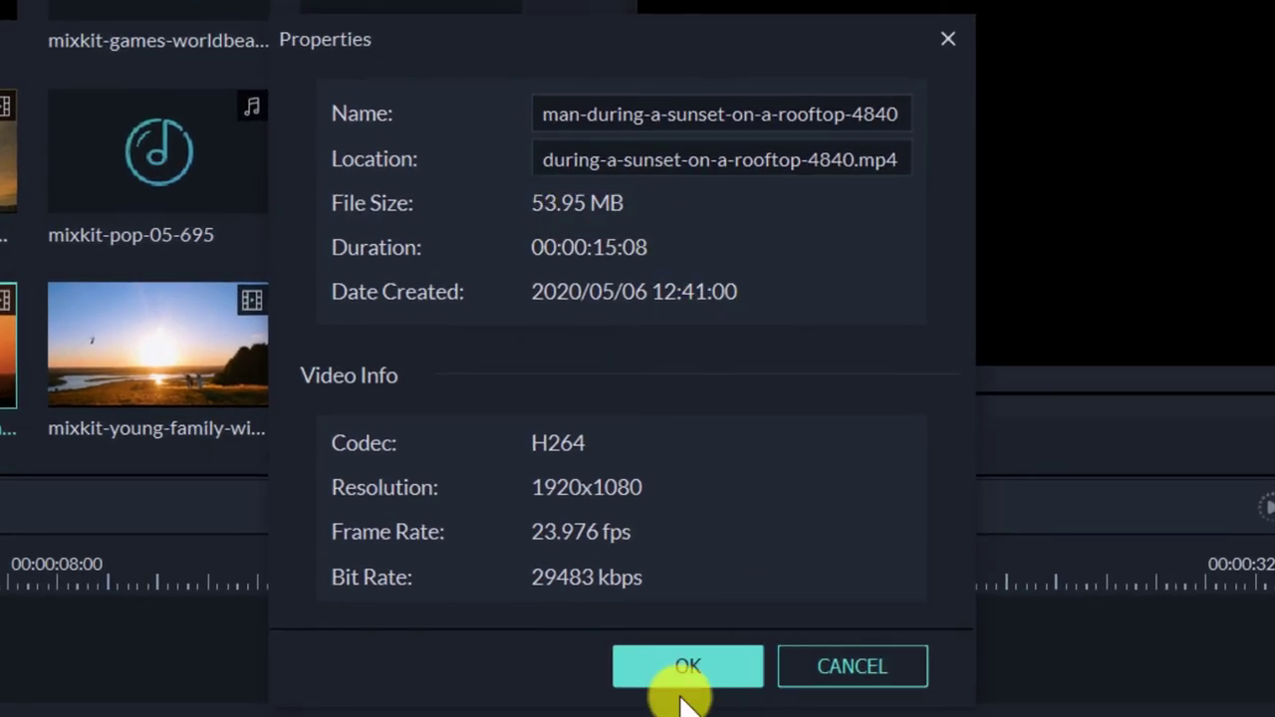
click(688, 667)
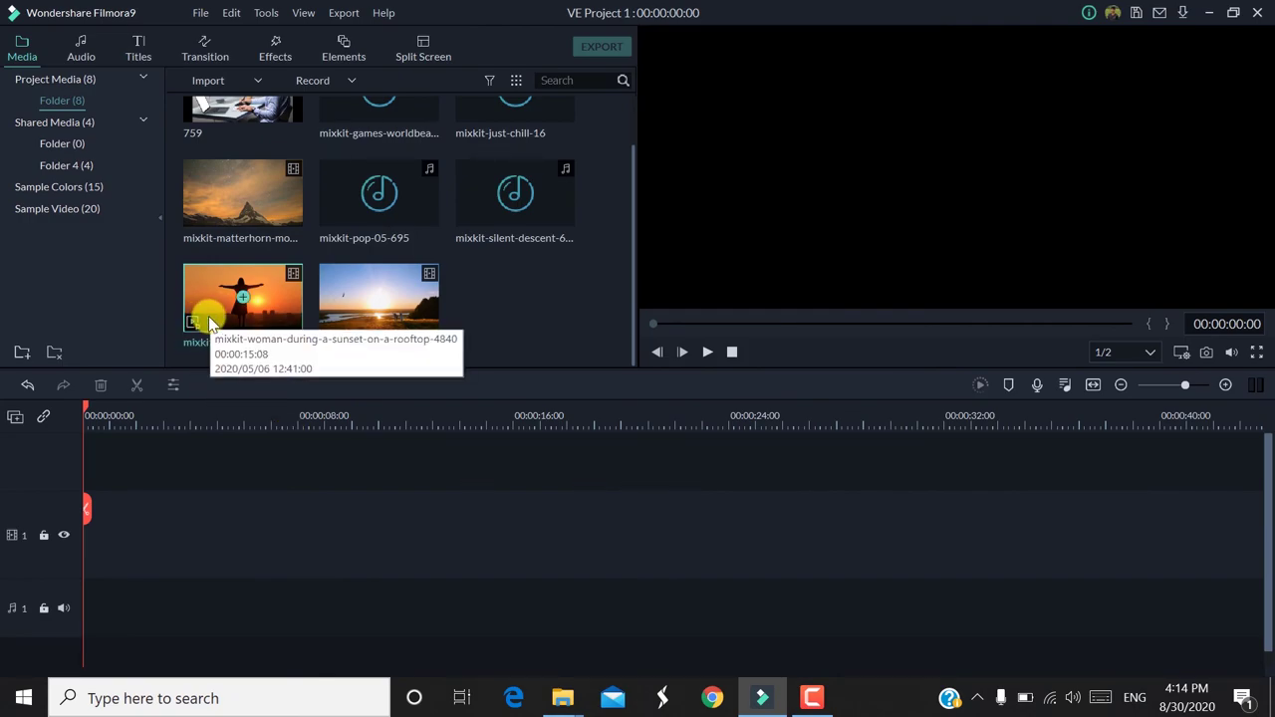
- Place the woman-during-a-sunset clip at the start of the video track, keeping the 1920 x 1080 25fps project settings, and play back its opening
drag(208, 316, 60, 529)
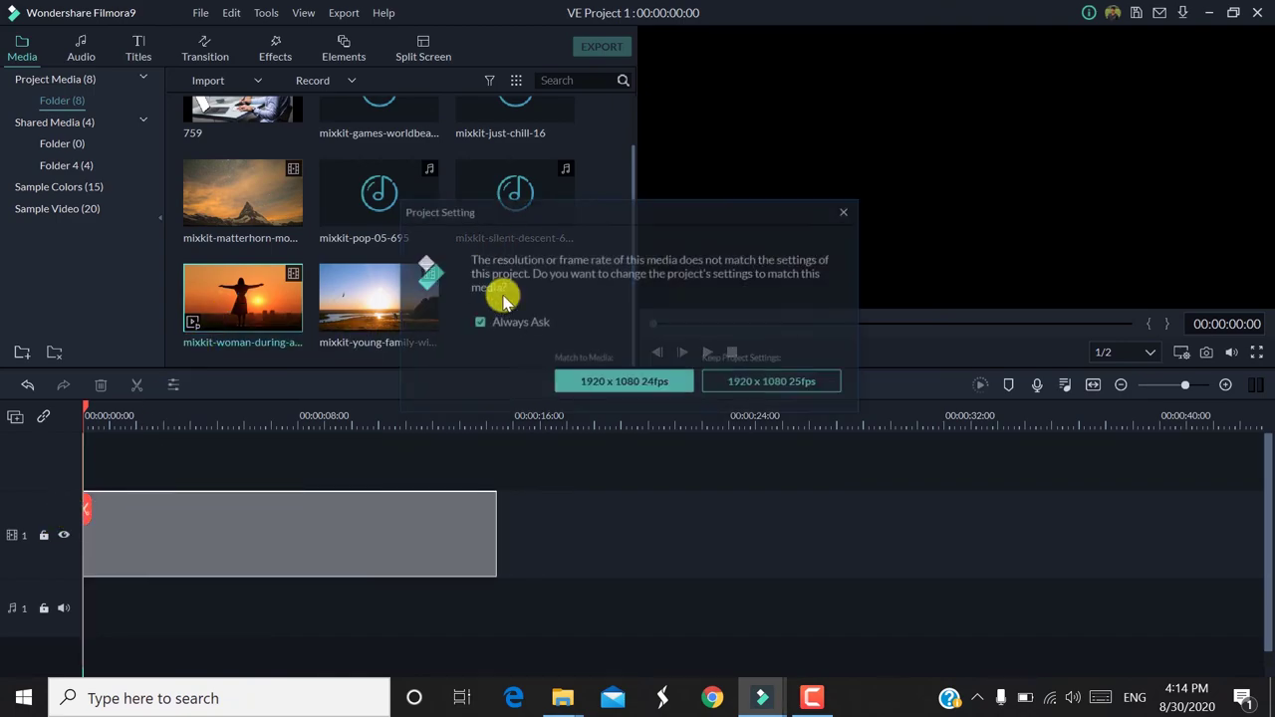
click(726, 385)
key(space)
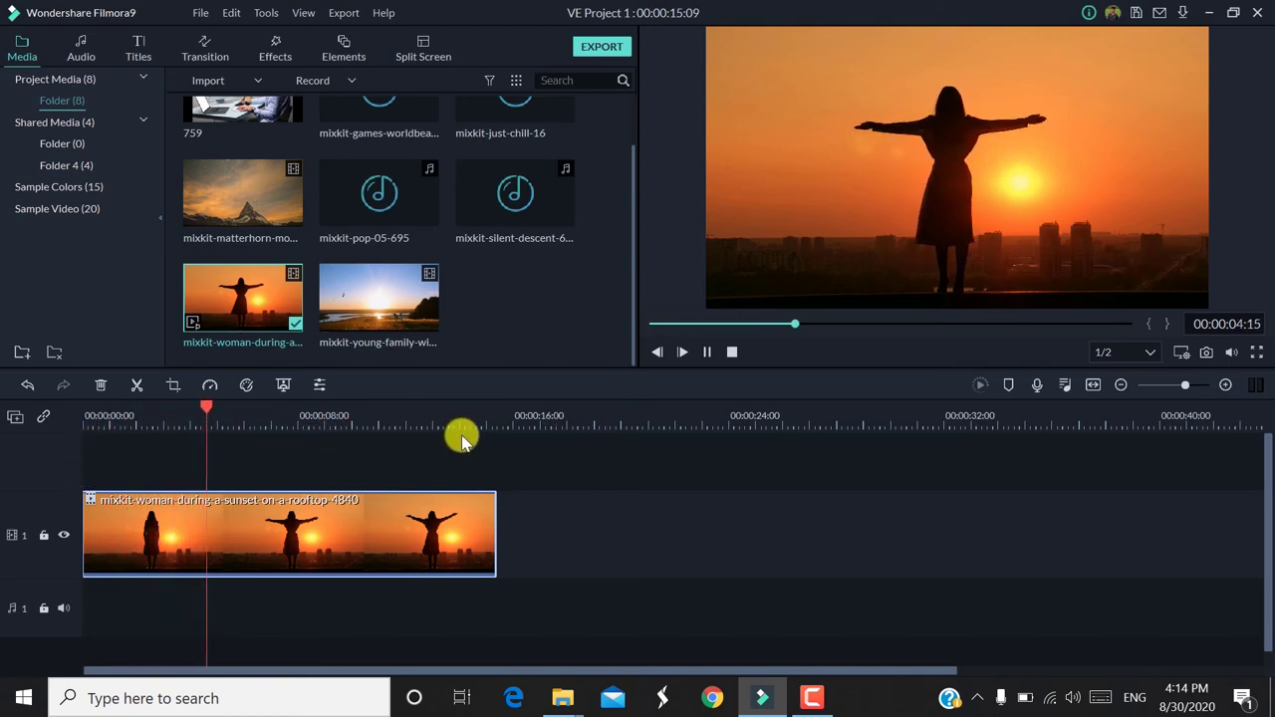
key(space)
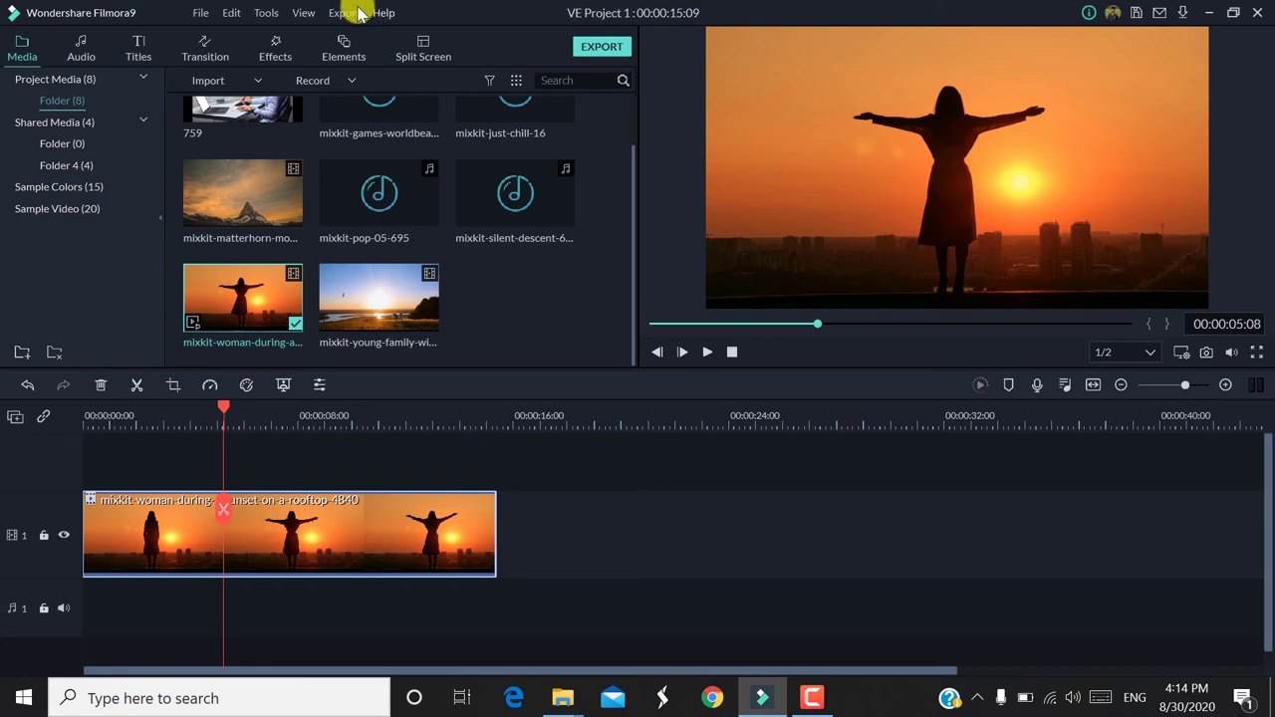
- Try 1920 x 1080 as the resolution above which proxies are created automatically in the performance preferences, and discard the change
click(202, 12)
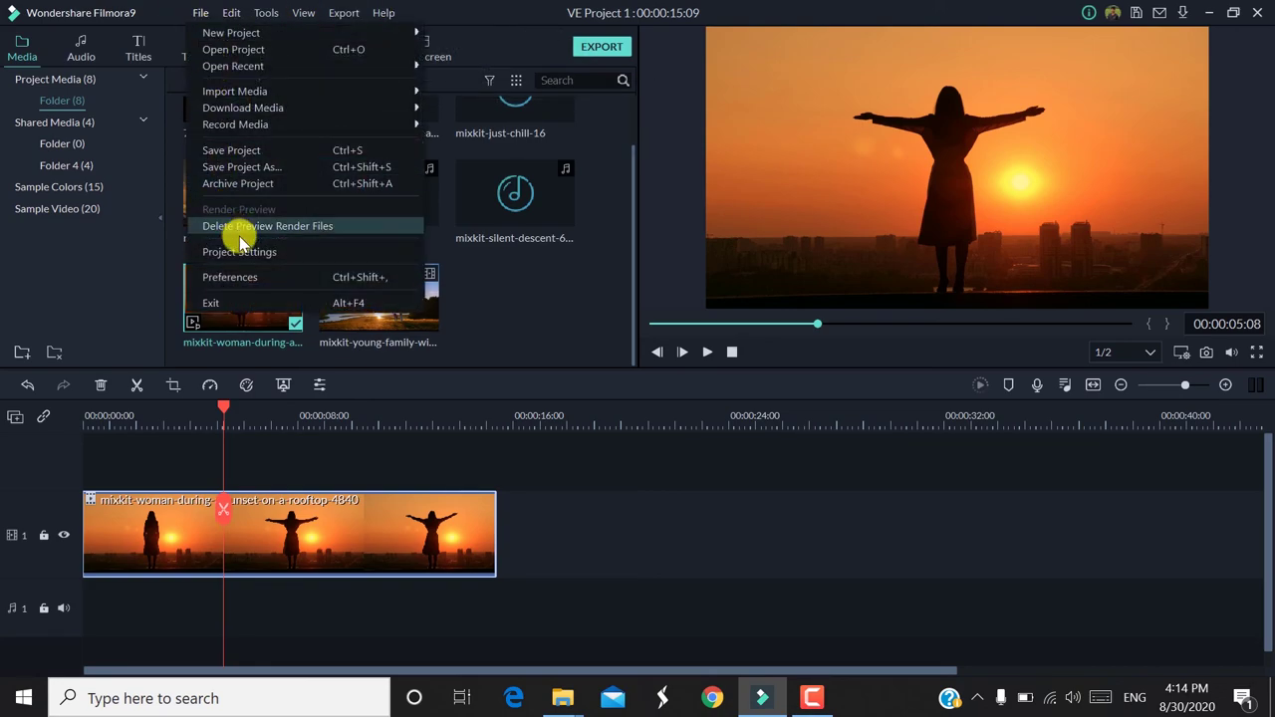
click(245, 282)
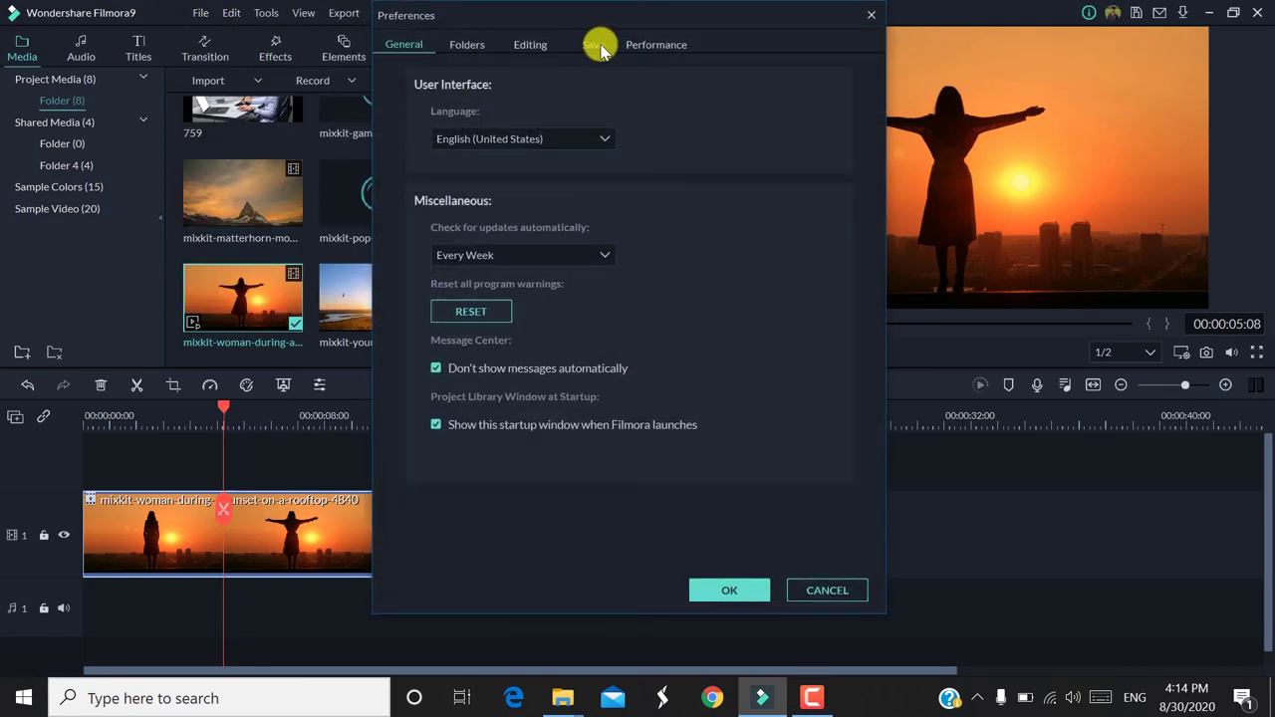
click(645, 46)
scroll(462, 337, down, 3)
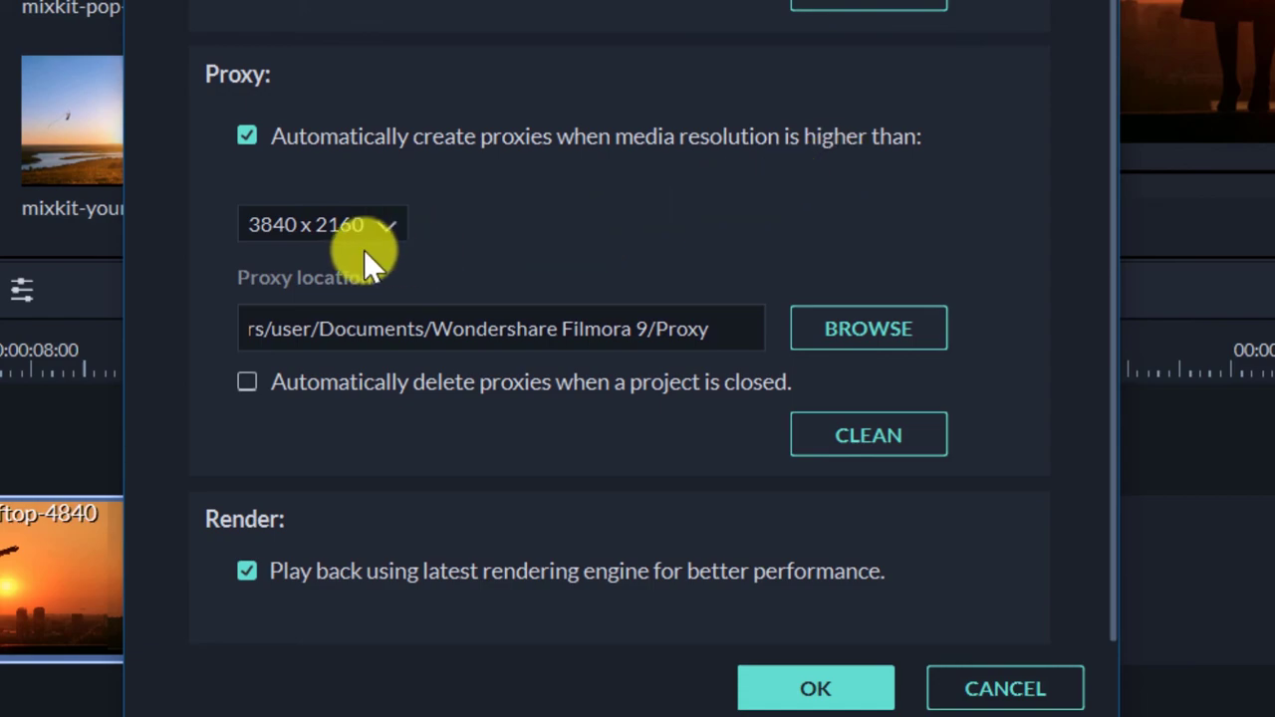
click(385, 227)
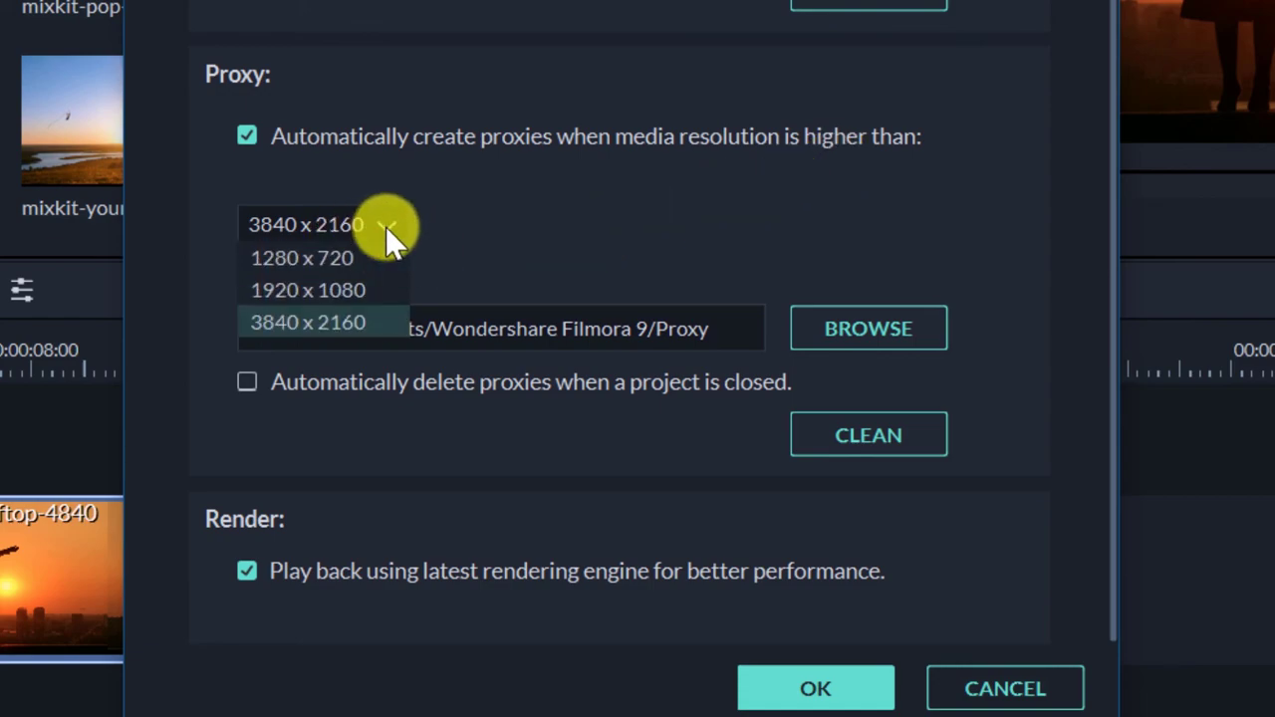
click(365, 289)
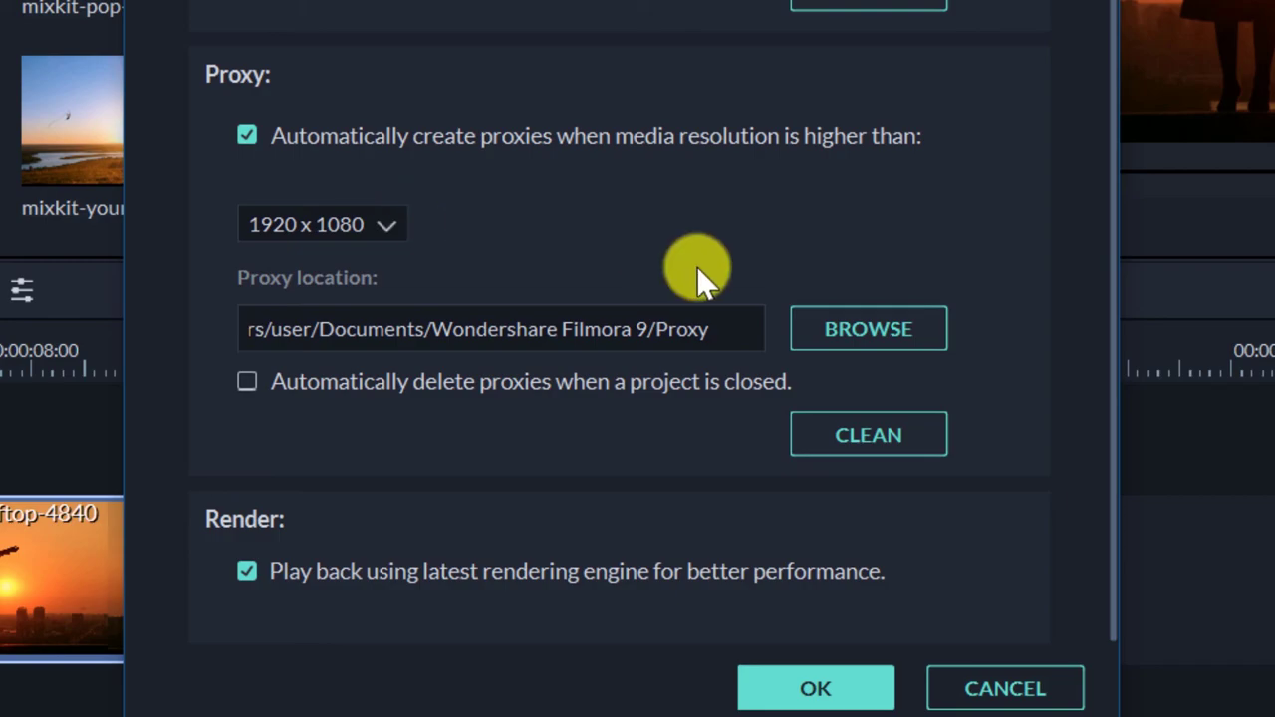
click(1036, 687)
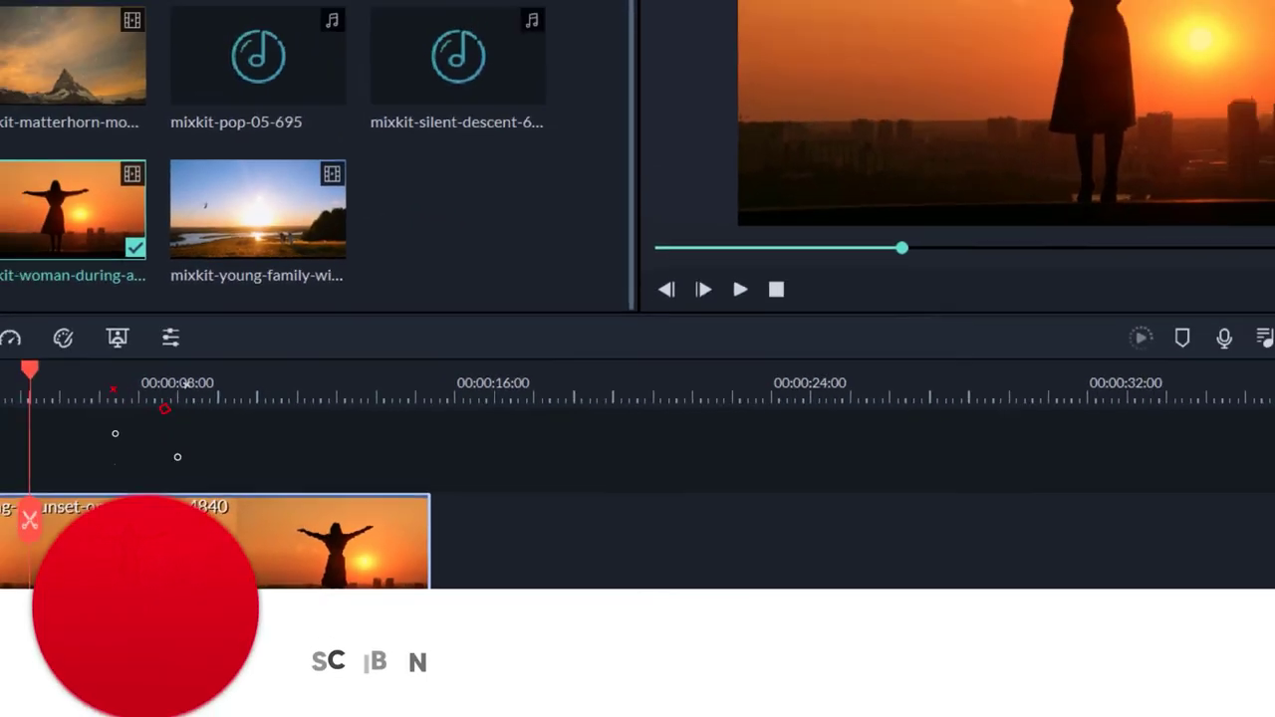